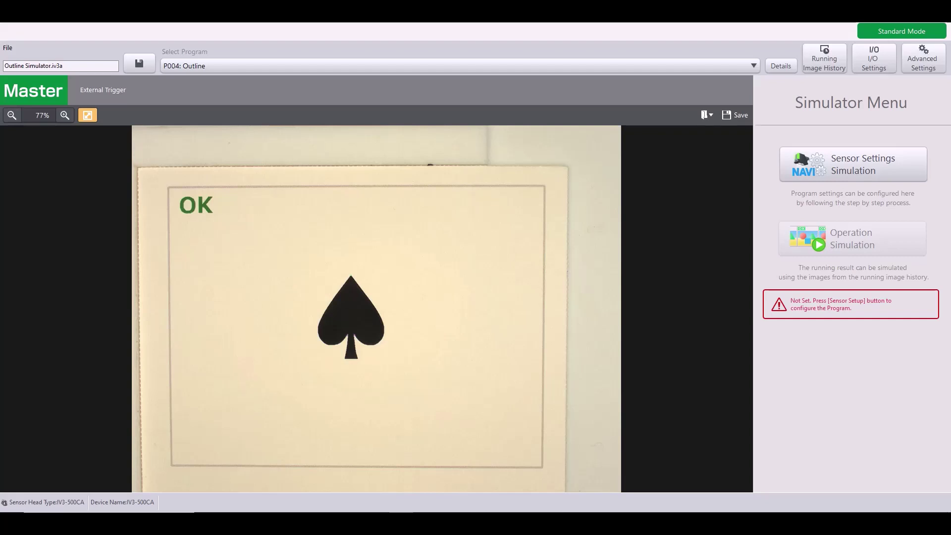
# Add Outline tool 01 at STEP3 Tool Settings, with its edit window on the black spade
pyautogui.click(870, 165)
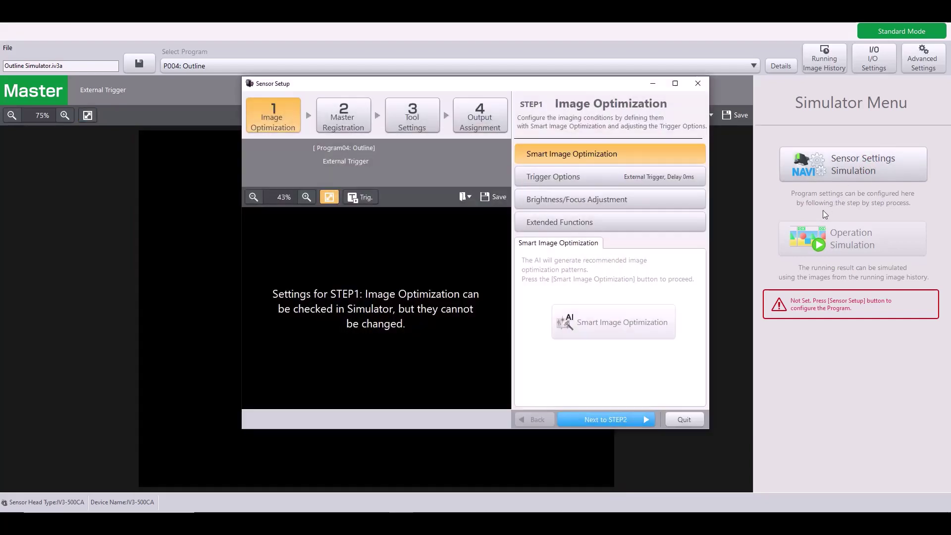
pyautogui.click(357, 129)
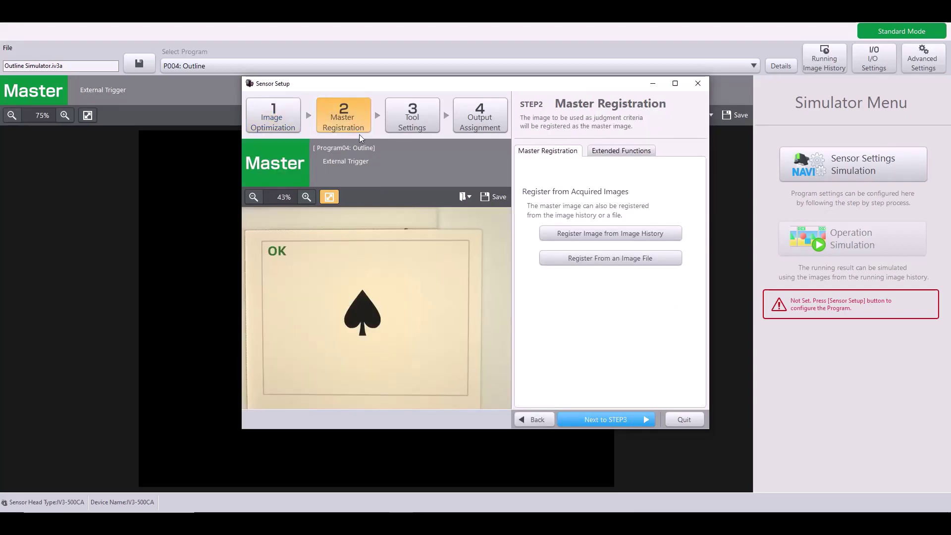
pyautogui.click(428, 121)
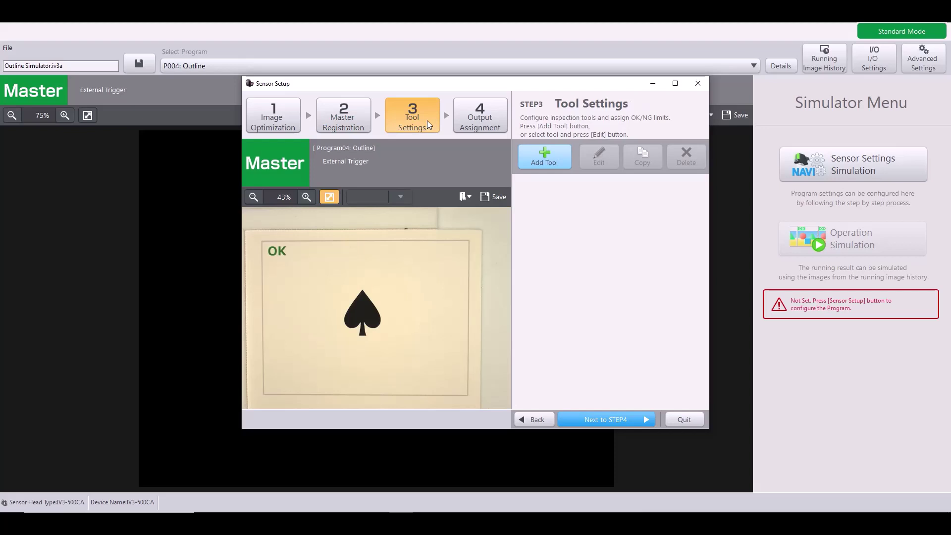
pyautogui.click(566, 160)
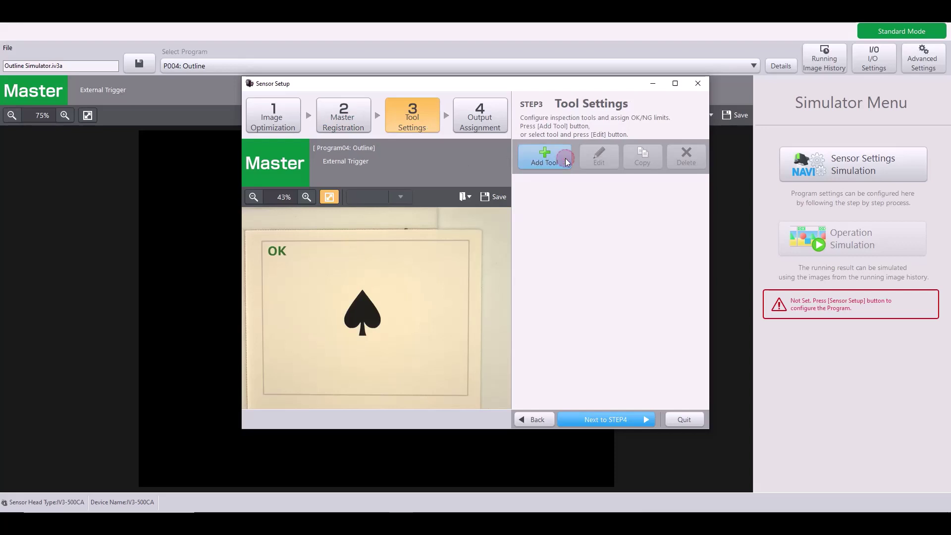
pyautogui.click(553, 263)
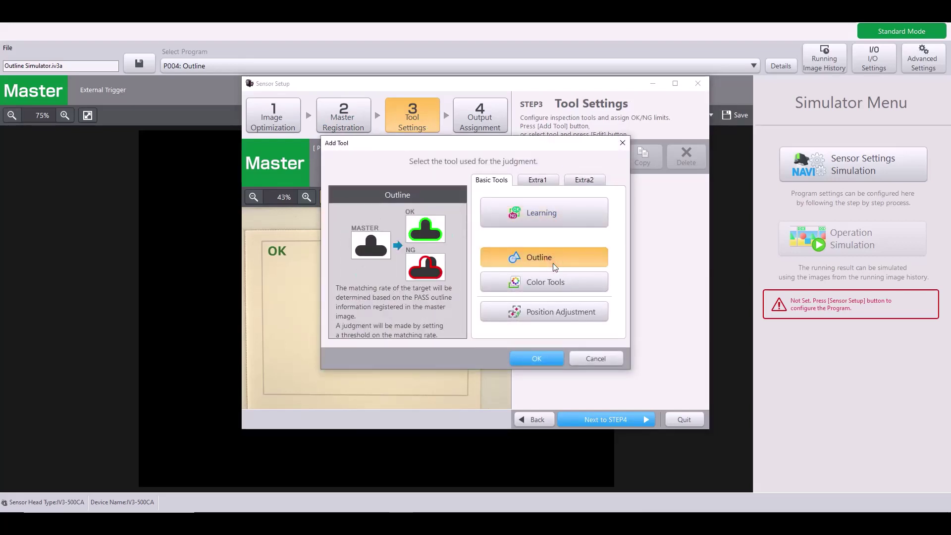
pyautogui.click(545, 354)
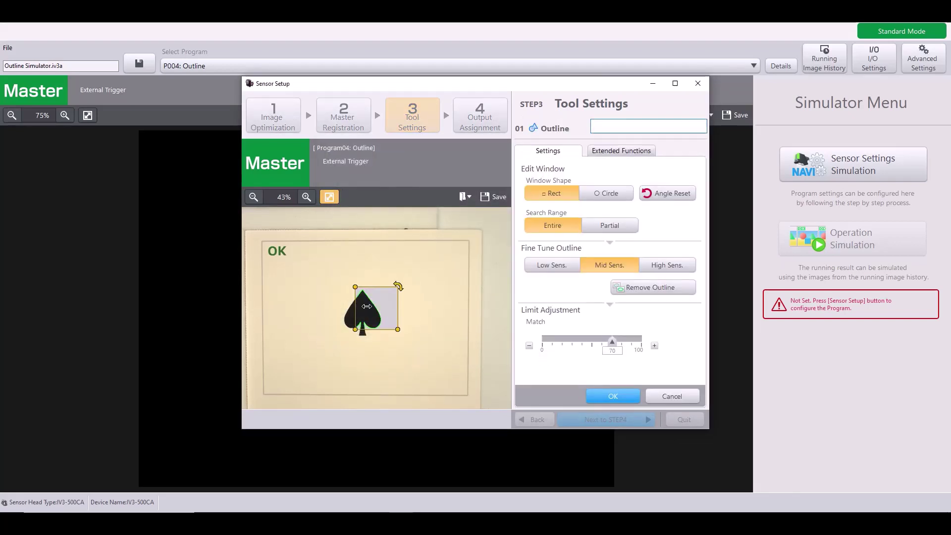
# Stretch the rectangular edit window left, up and down past the stem to enclose the whole spade
pyautogui.moveTo(367, 306); pyautogui.dragTo(332, 307)
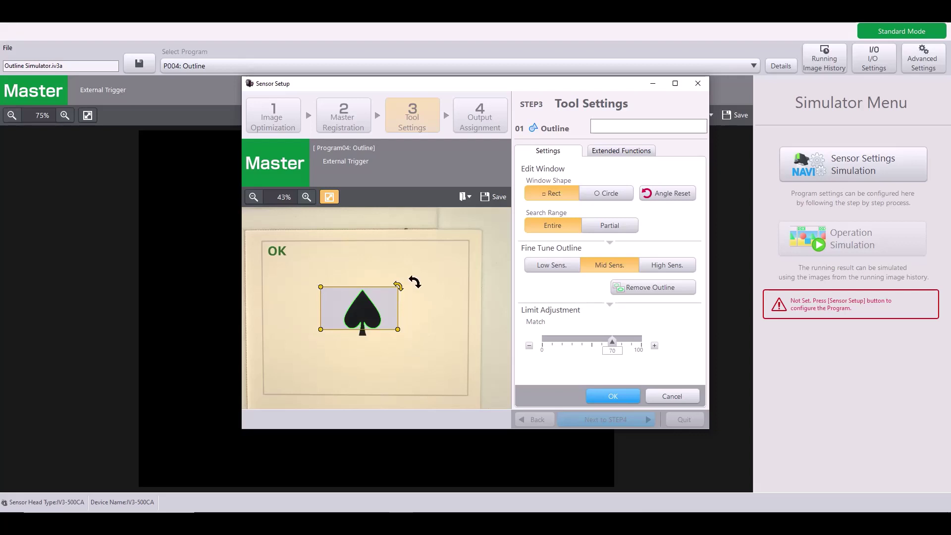
pyautogui.click(597, 194)
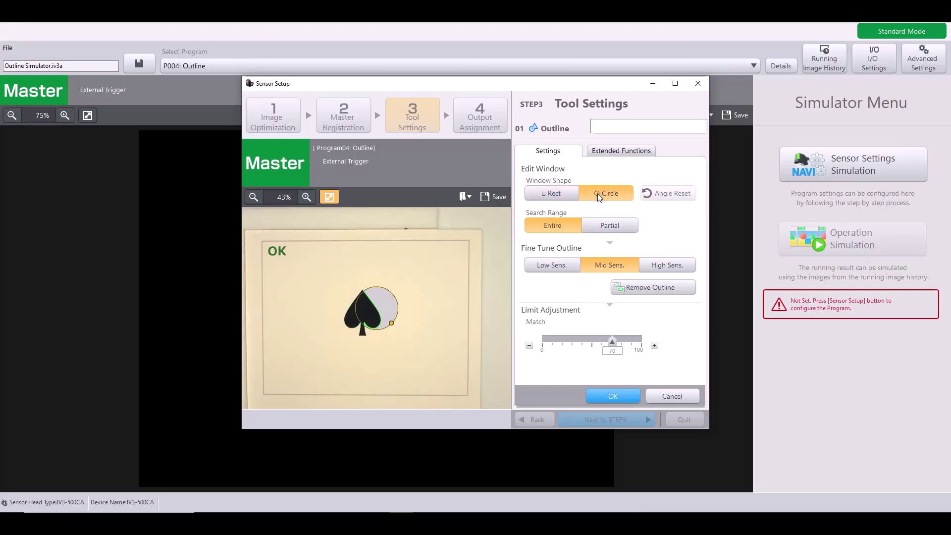
pyautogui.click(569, 196)
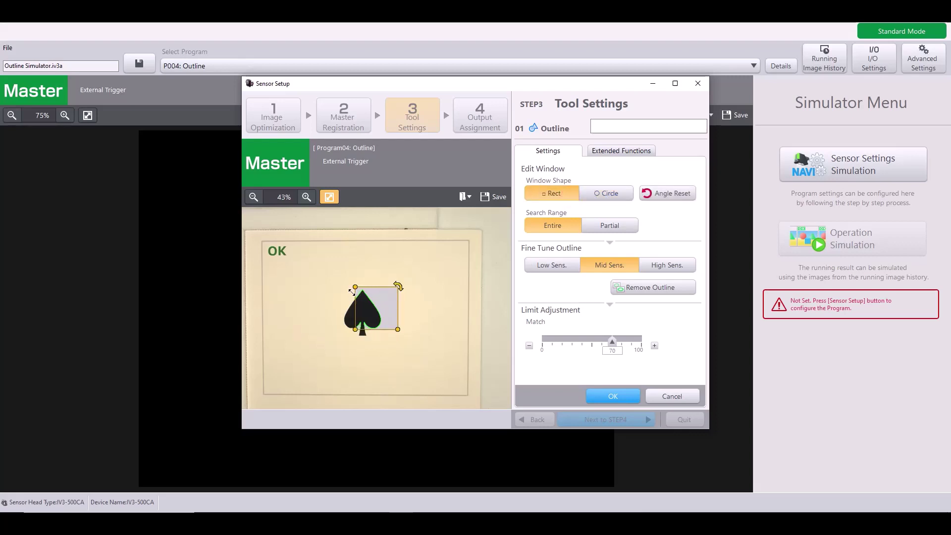
pyautogui.moveTo(353, 292); pyautogui.dragTo(329, 270)
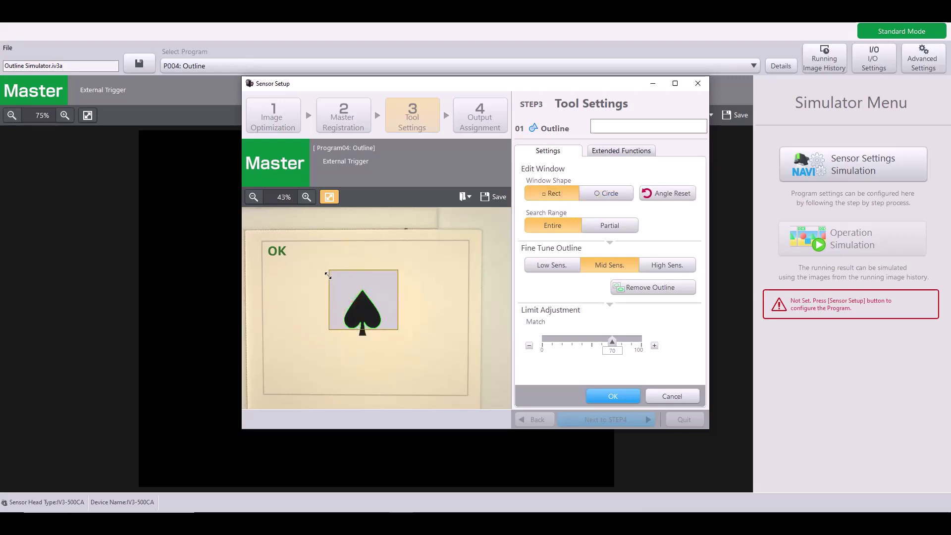
pyautogui.moveTo(377, 331); pyautogui.dragTo(373, 352)
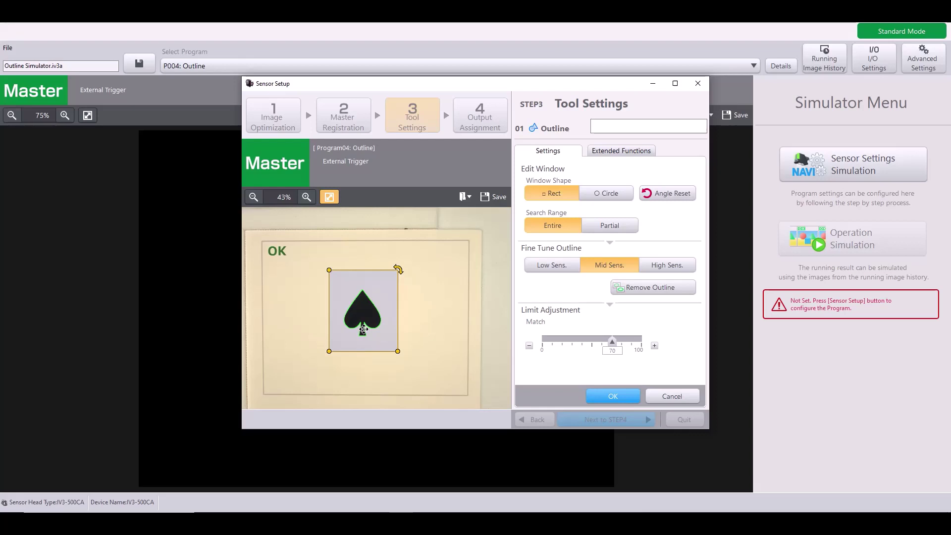
# Switch Search Range to Partial and fit the green search rectangle around the edit window
pyautogui.click(629, 221)
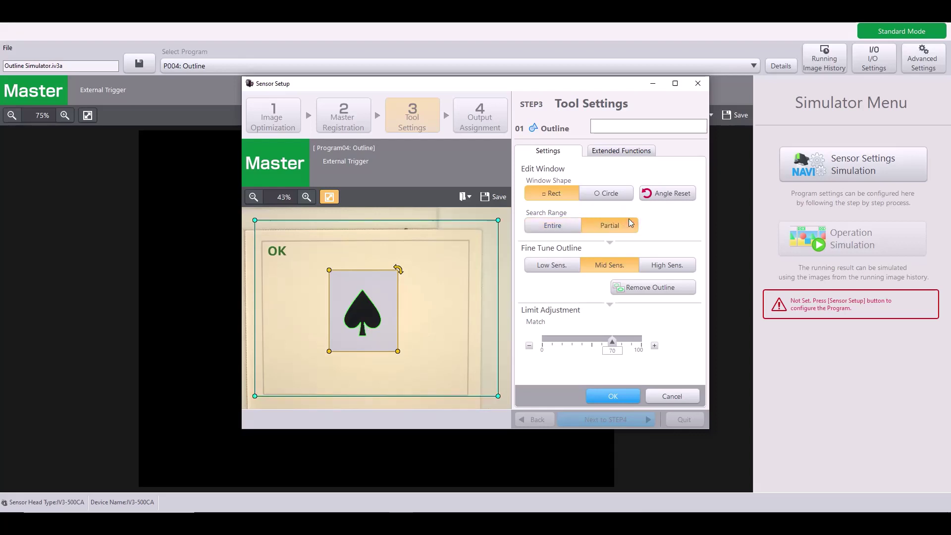
pyautogui.moveTo(499, 219); pyautogui.dragTo(457, 258)
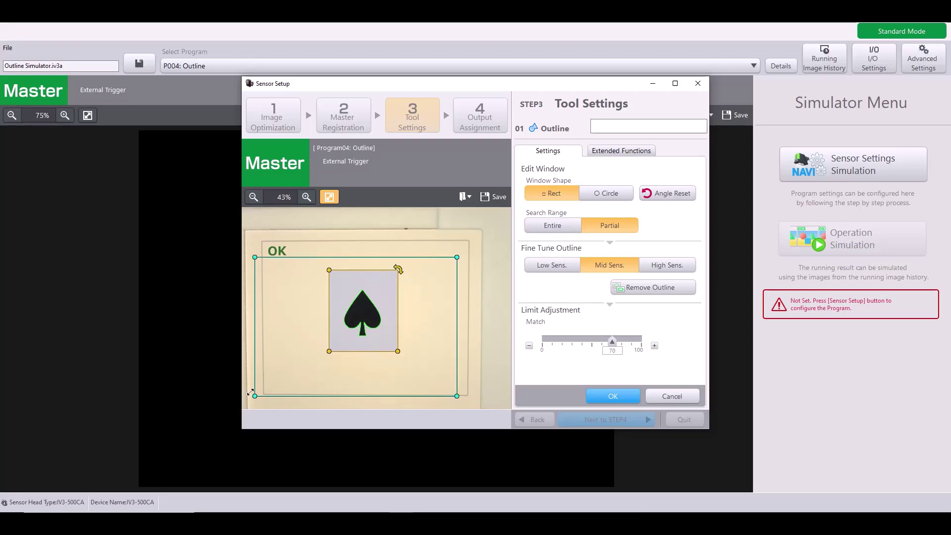
pyautogui.moveTo(255, 396); pyautogui.dragTo(292, 372)
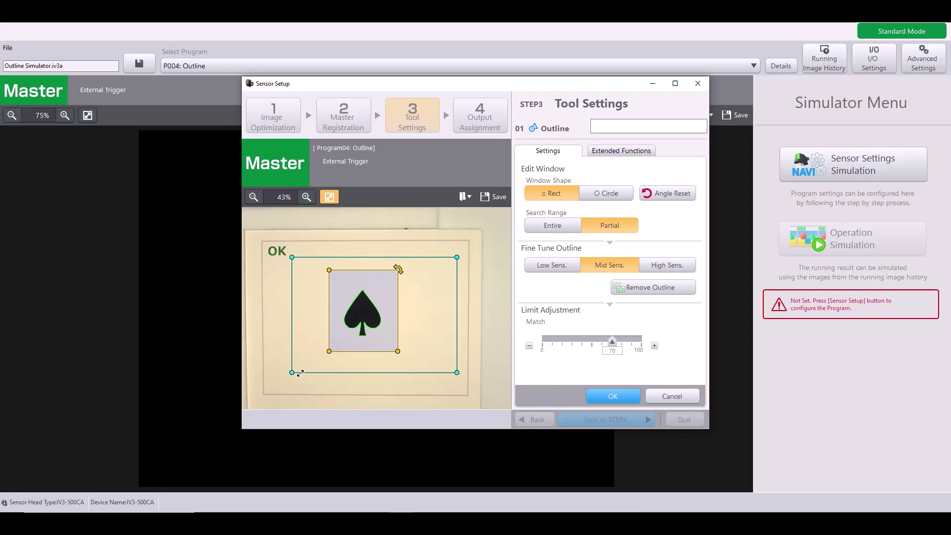
pyautogui.moveTo(299, 373); pyautogui.dragTo(305, 364)
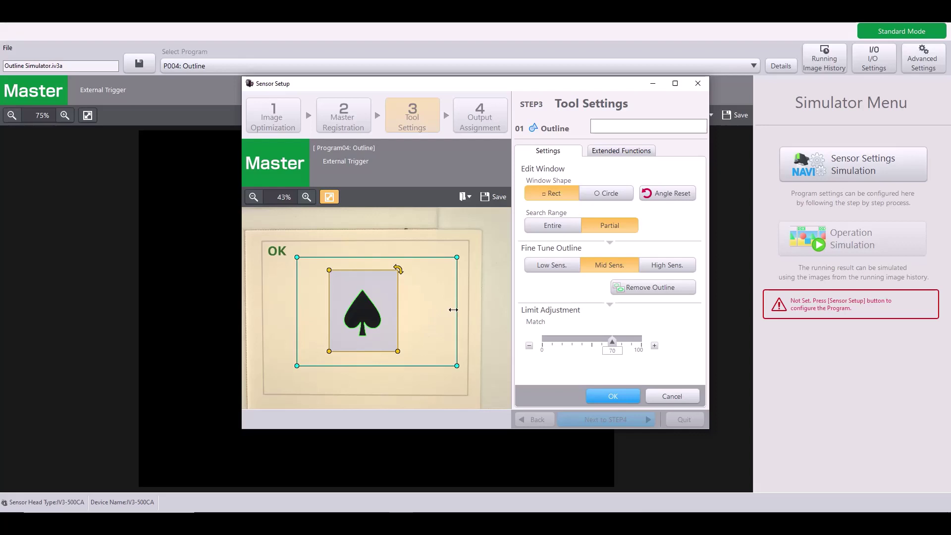
pyautogui.moveTo(456, 320); pyautogui.dragTo(416, 329)
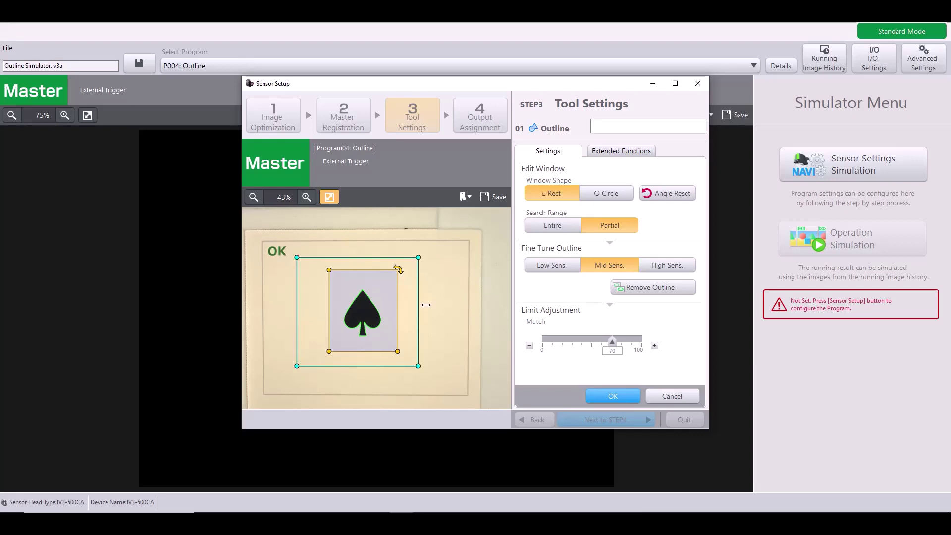
pyautogui.moveTo(419, 307); pyautogui.dragTo(452, 312)
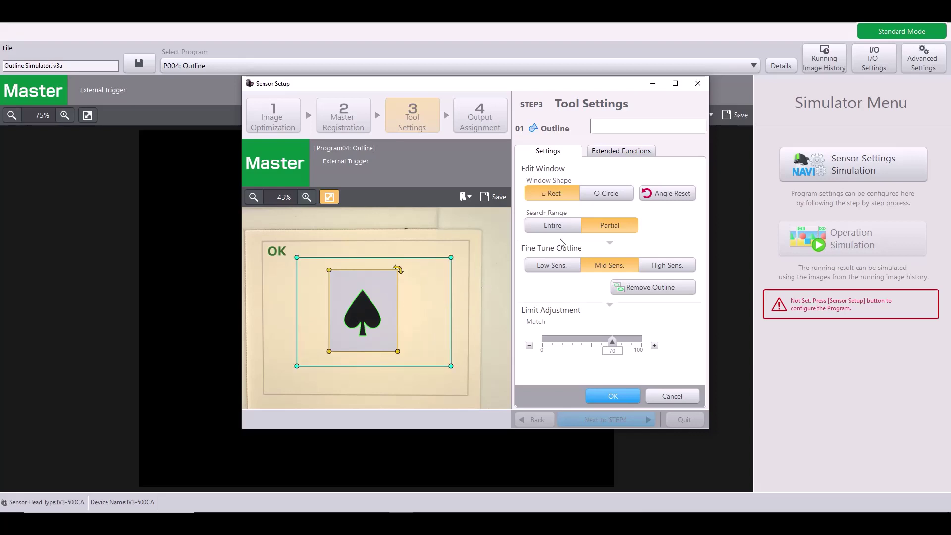
# Return the search range to Entire and compare Low, Medium and High outline sensitivity
pyautogui.click(573, 234)
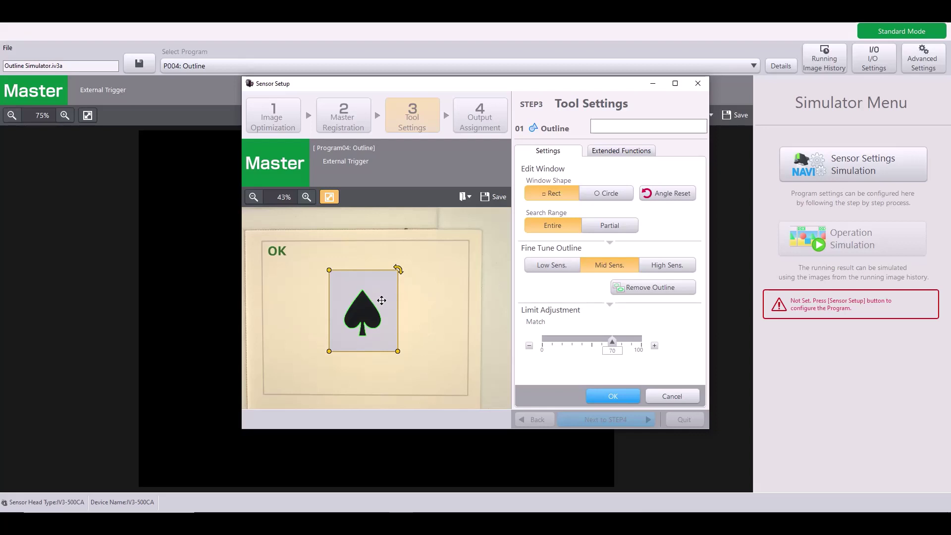
pyautogui.click(538, 268)
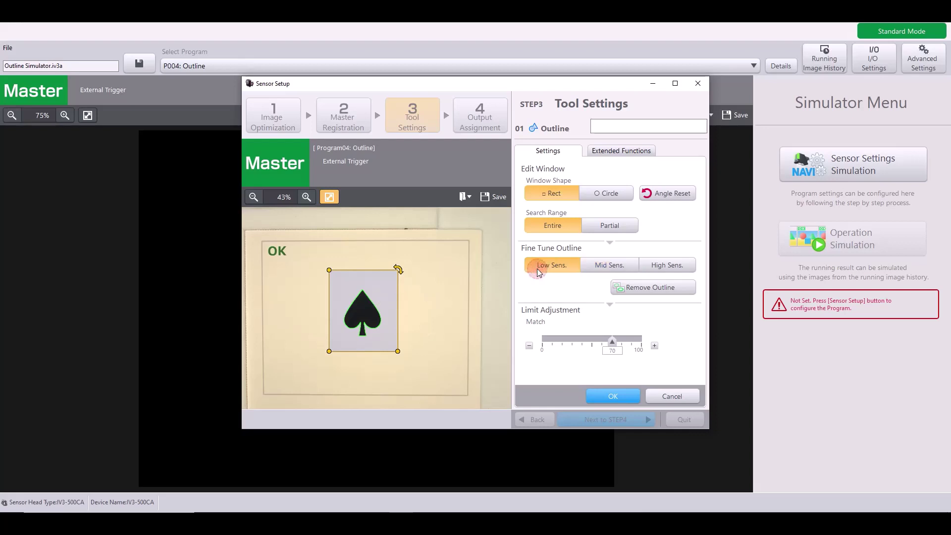
pyautogui.click(600, 266)
pyautogui.click(681, 263)
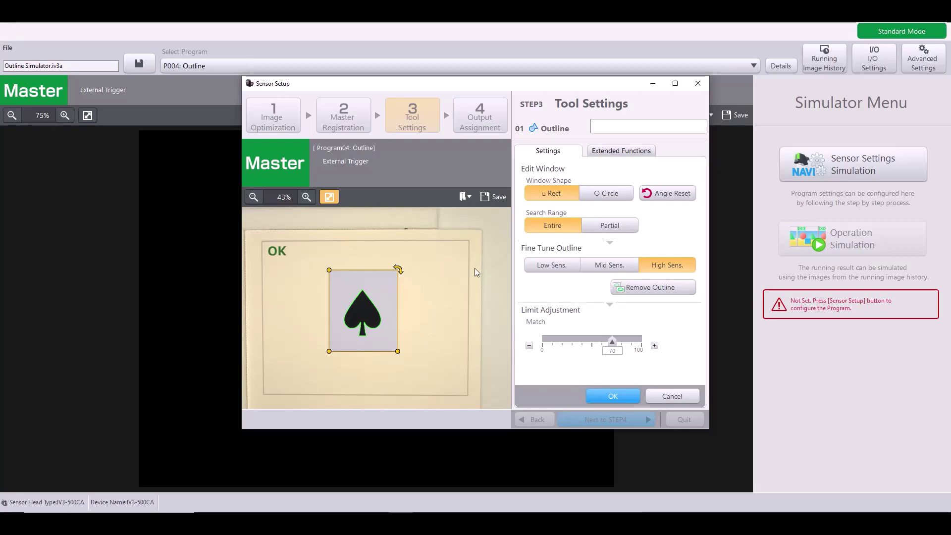
pyautogui.click(570, 266)
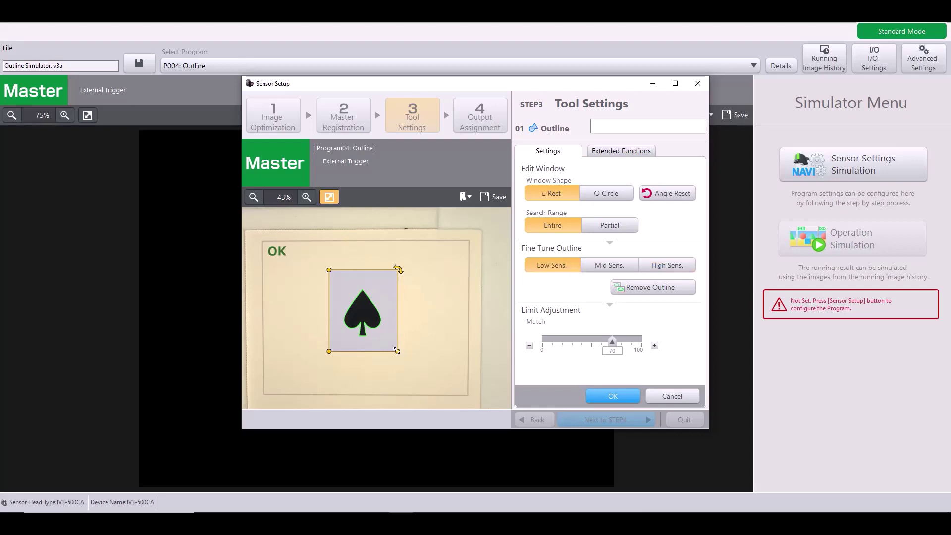
# Enlarge the edit window up-left to include the OK text and settle on High Sens
pyautogui.moveTo(330, 270); pyautogui.dragTo(250, 232)
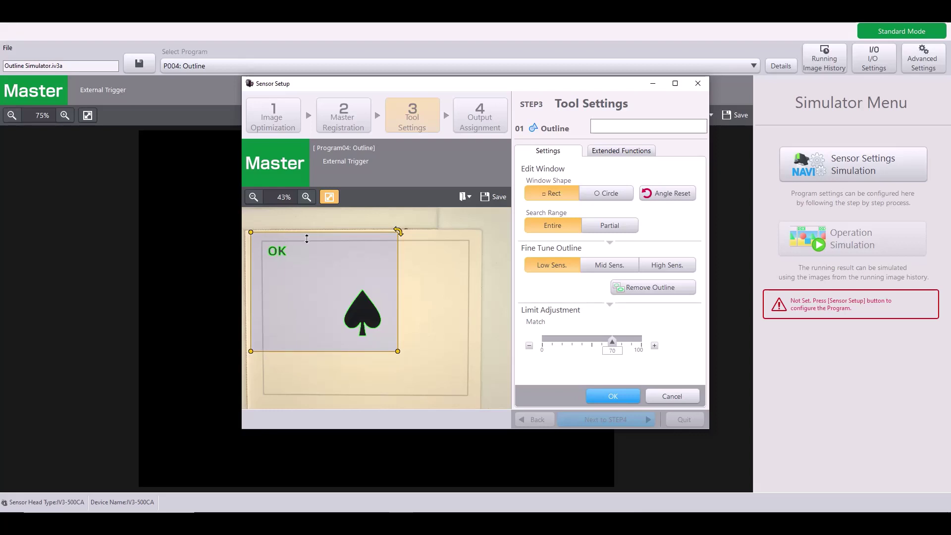
pyautogui.click(602, 259)
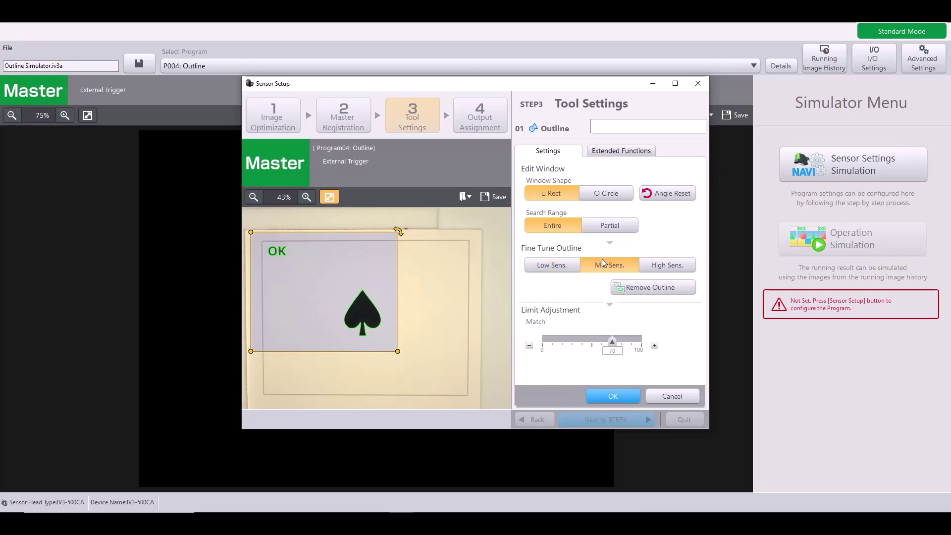
pyautogui.click(652, 269)
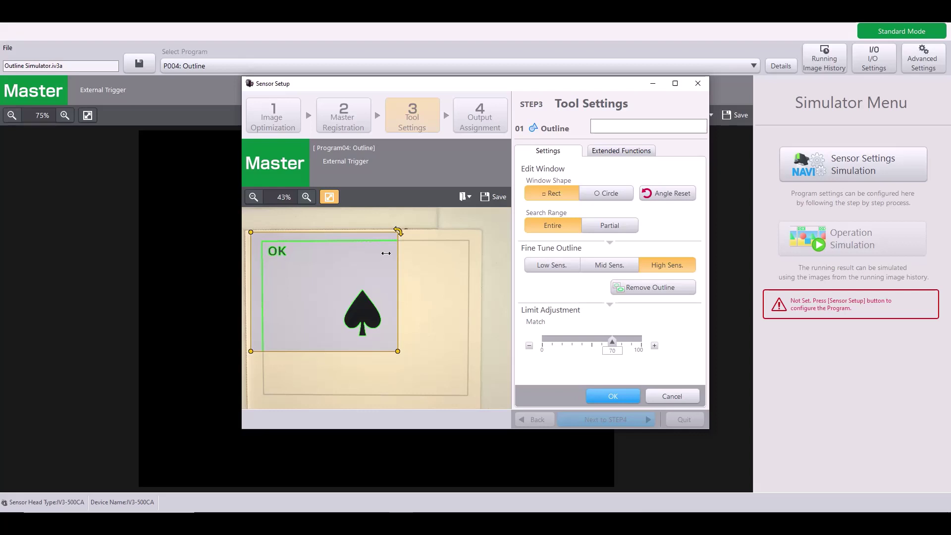
# Trial-erase the outline's top and left edges in Remove Outline, using the largest eraser
pyautogui.click(634, 293)
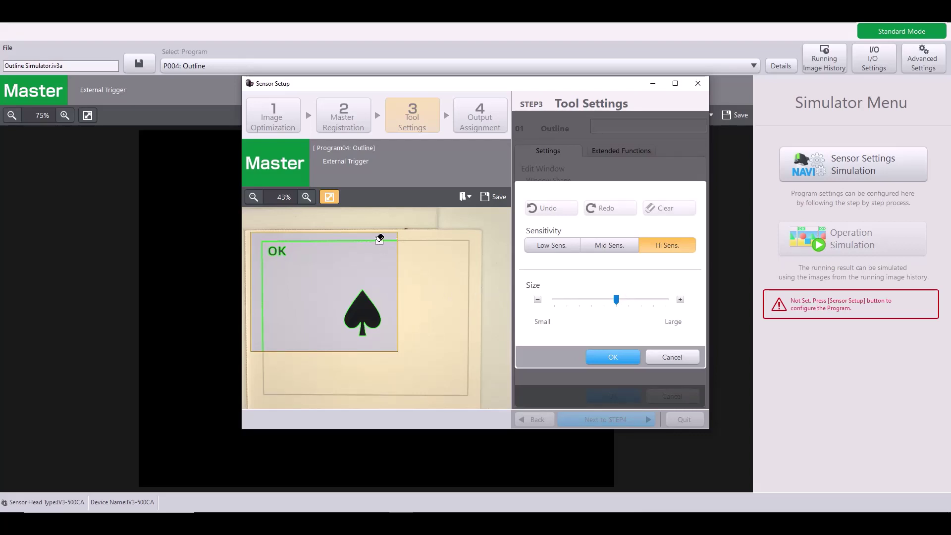
pyautogui.moveTo(380, 239)
pyautogui.mouseDown()
pyautogui.moveTo(367, 239)
pyautogui.moveTo(401, 239)
pyautogui.moveTo(334, 238)
pyautogui.mouseUp()
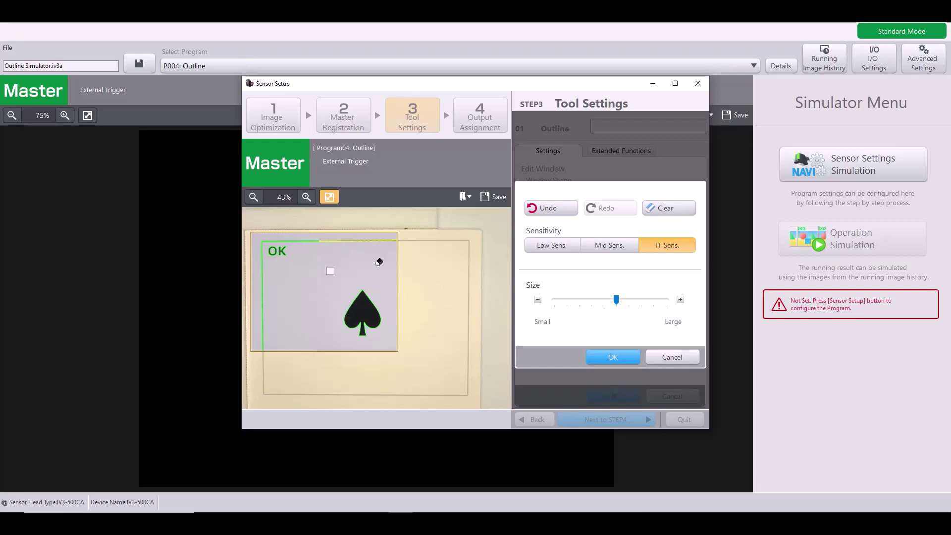
pyautogui.click(668, 301)
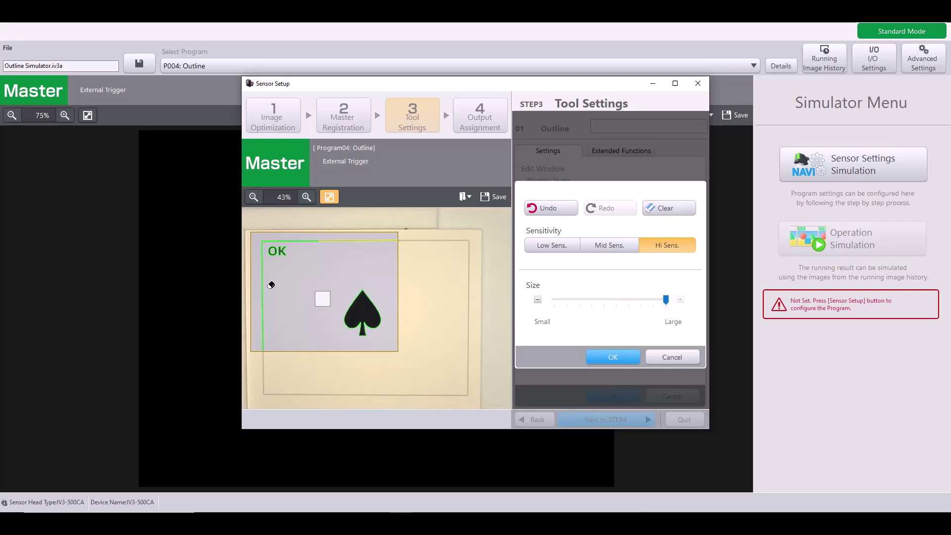
pyautogui.moveTo(262, 247)
pyautogui.mouseDown()
pyautogui.moveTo(257, 274)
pyautogui.moveTo(272, 340)
pyautogui.mouseUp()
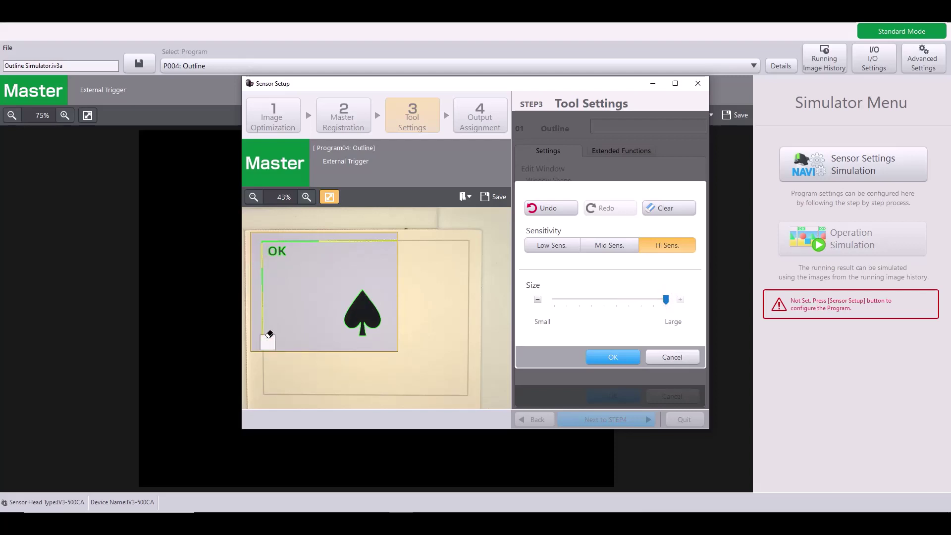
pyautogui.moveTo(266, 268)
pyautogui.mouseDown()
pyautogui.moveTo(278, 244)
pyautogui.moveTo(322, 238)
pyautogui.moveTo(262, 244)
pyautogui.mouseUp()
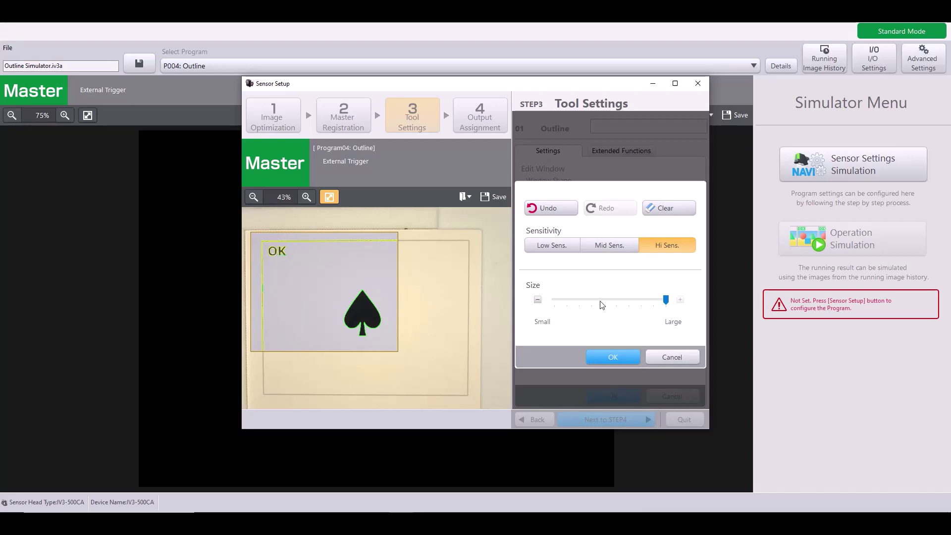
# Clear all erasures to restore the full outline, then shrink the window around the spade
pyautogui.click(655, 209)
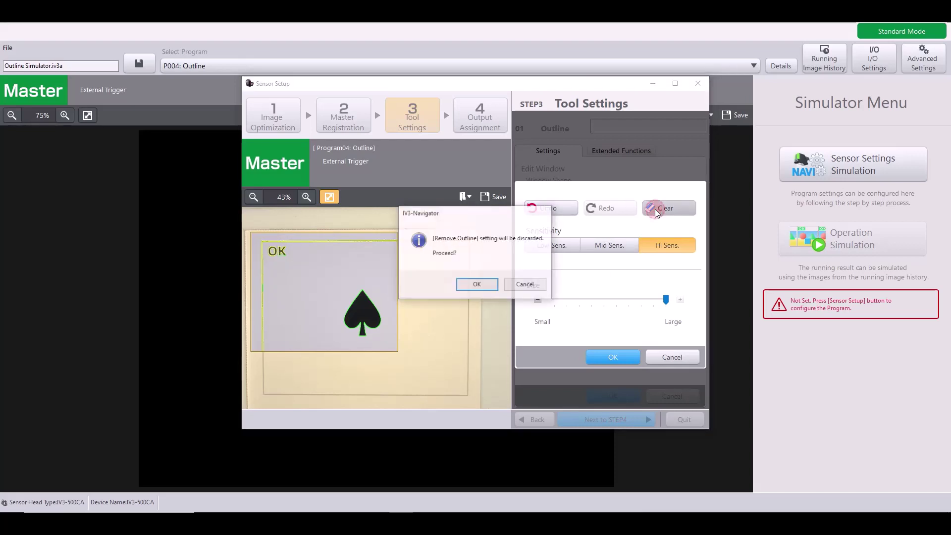
pyautogui.click(463, 287)
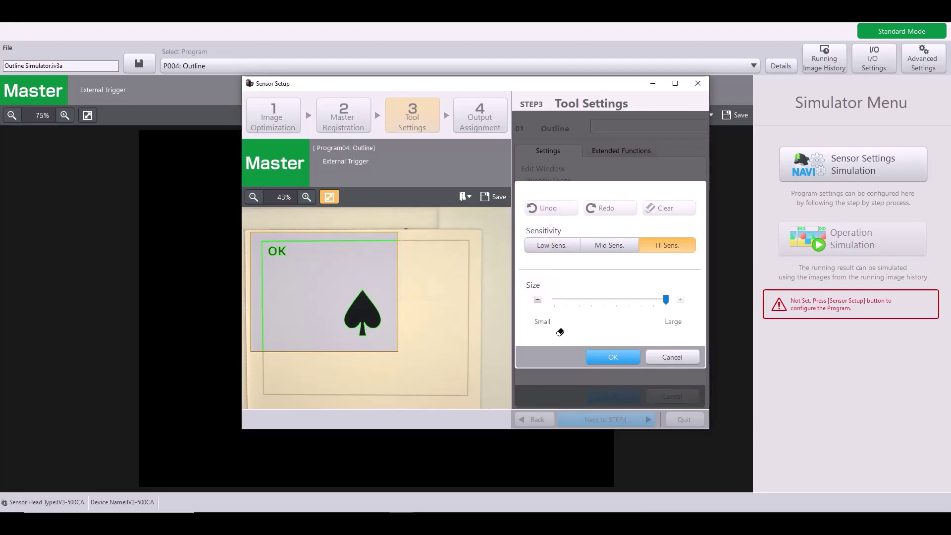
pyautogui.click(608, 353)
pyautogui.moveTo(250, 232); pyautogui.dragTo(327, 277)
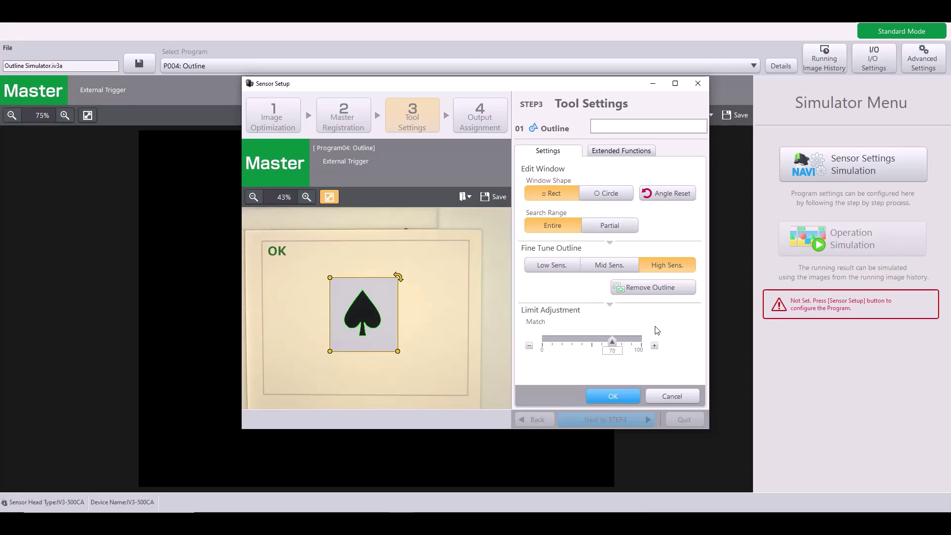
pyautogui.click(617, 157)
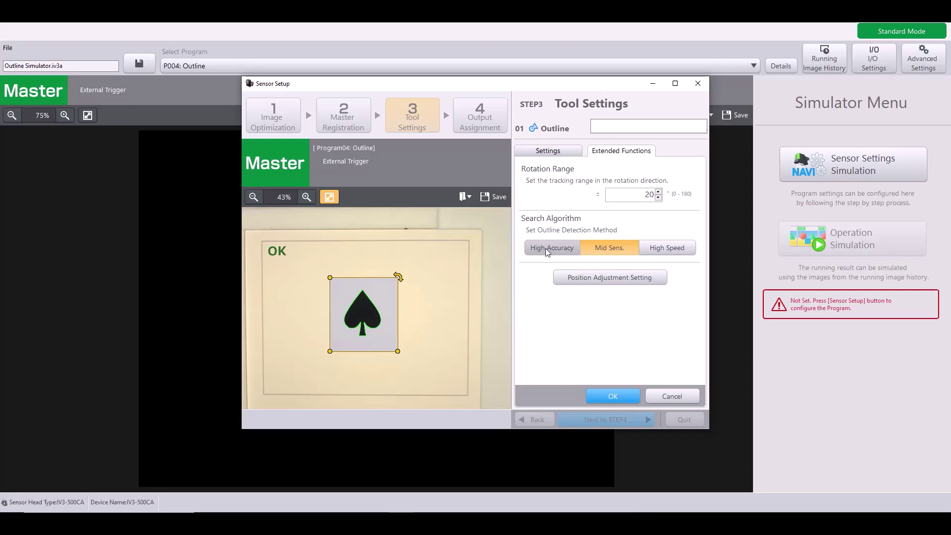
pyautogui.click(547, 251)
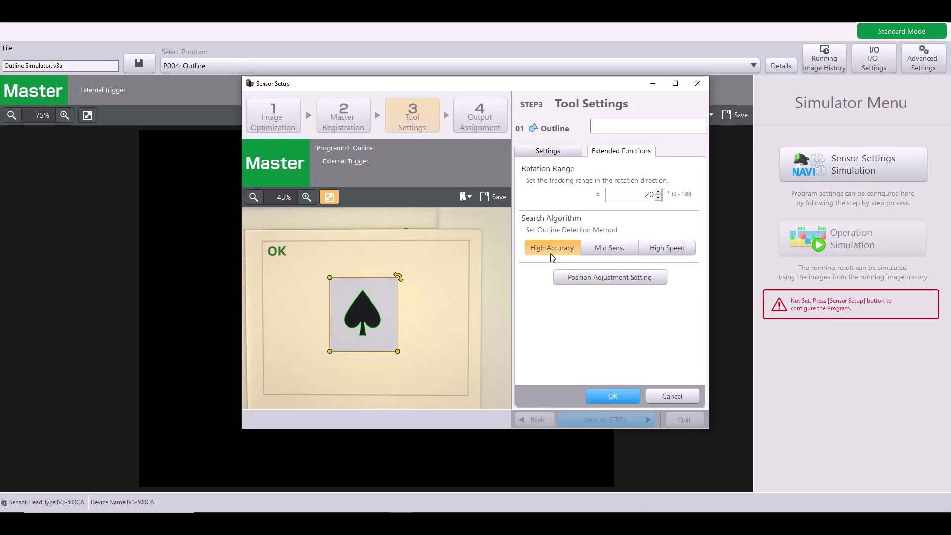
pyautogui.click(687, 248)
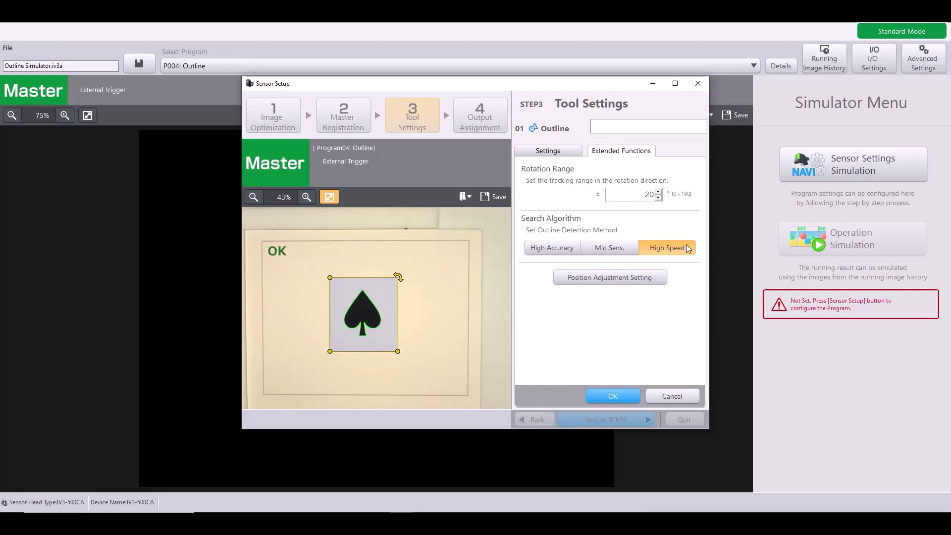
pyautogui.click(618, 248)
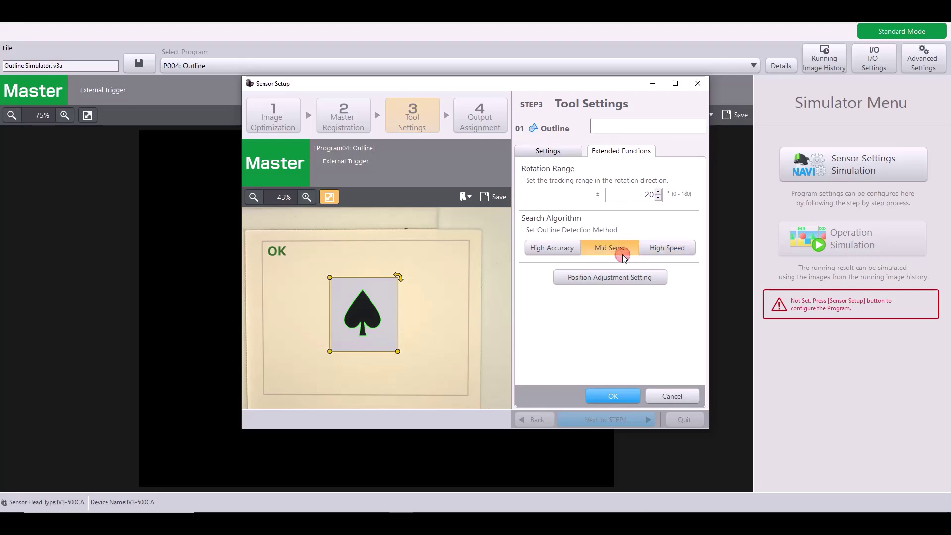
pyautogui.click(570, 157)
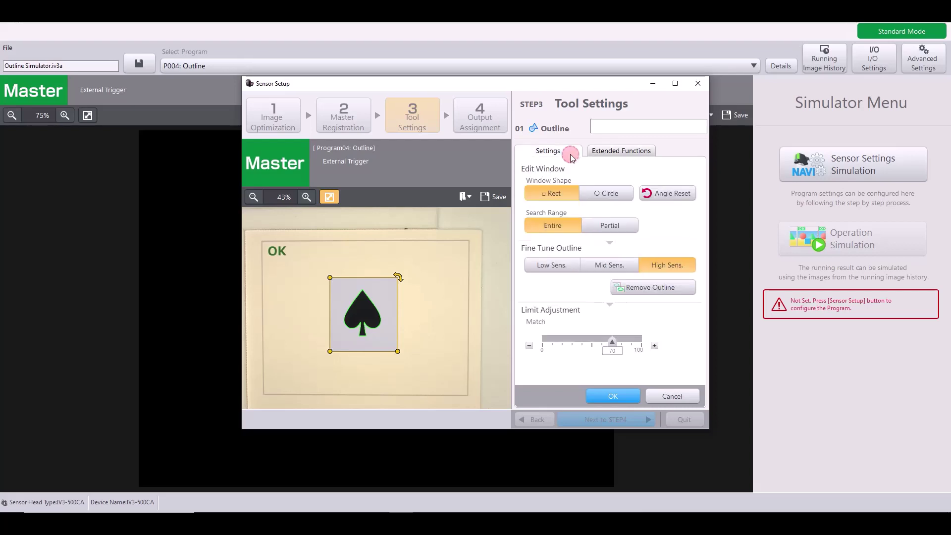
# Accept the Outline settings, complete setup via STEP4, save the program, and open Operation Simulation
pyautogui.click(626, 395)
pyautogui.click(605, 420)
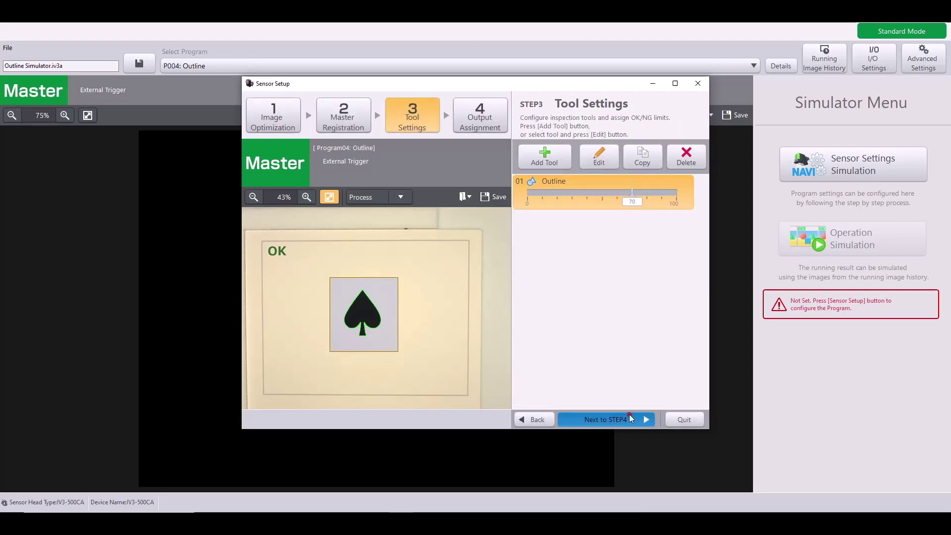
pyautogui.click(580, 416)
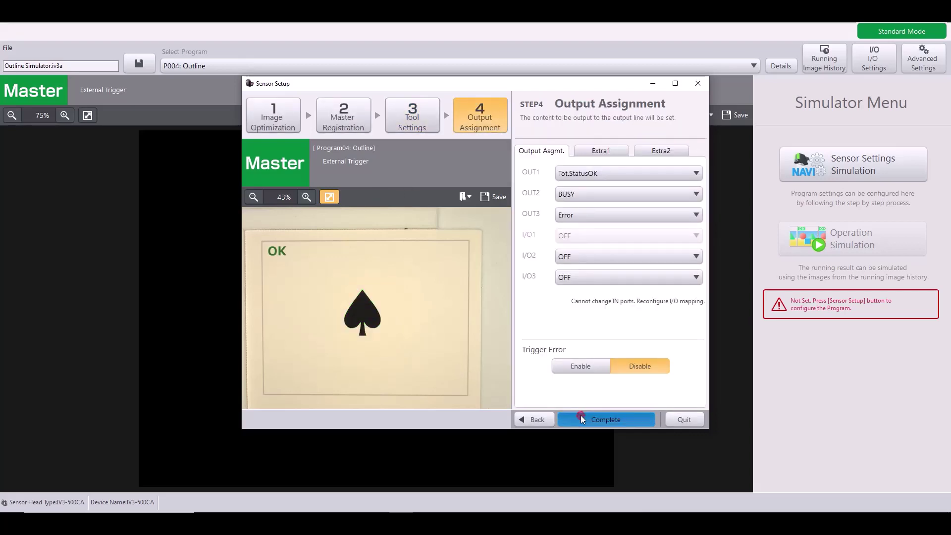
pyautogui.click(433, 316)
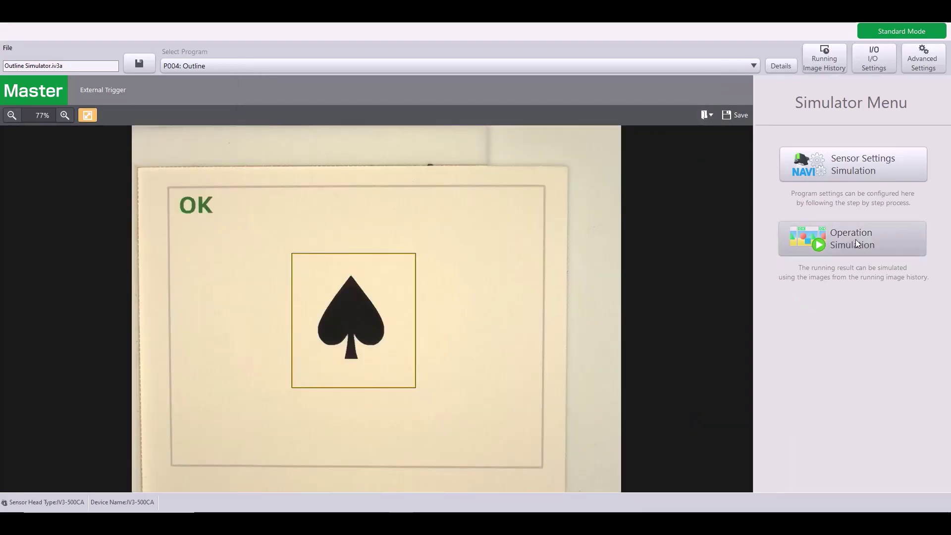
pyautogui.click(884, 244)
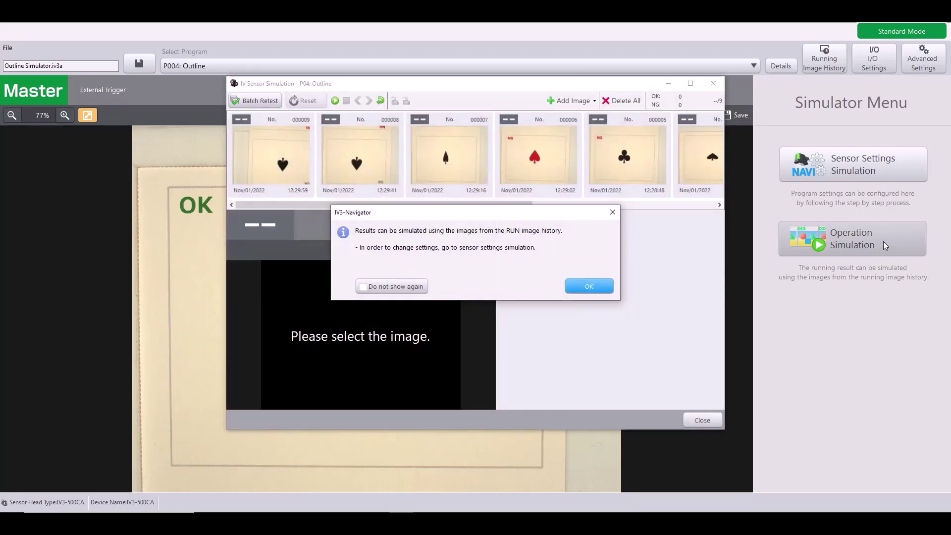
# Dismiss the info message and run the Outline tool on history images 000009 and 000008
pyautogui.click(581, 287)
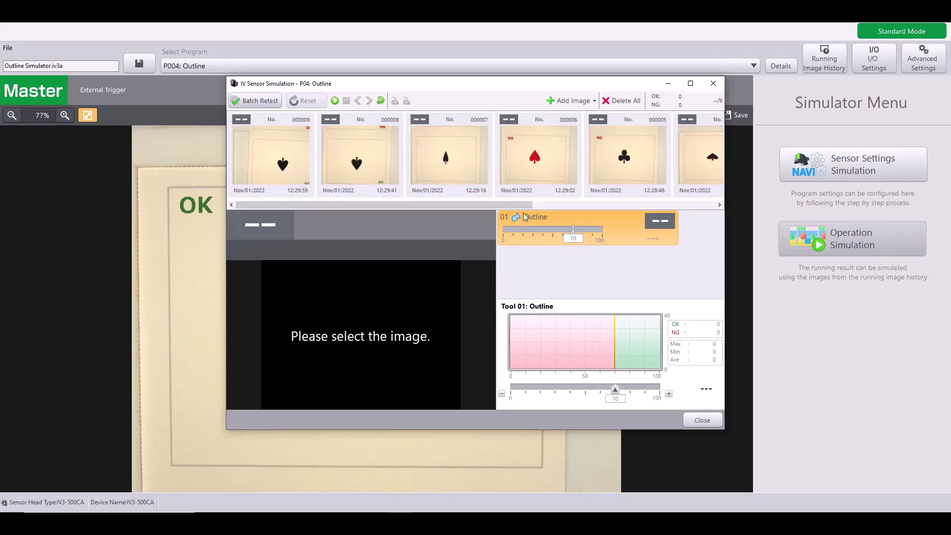
pyautogui.click(287, 165)
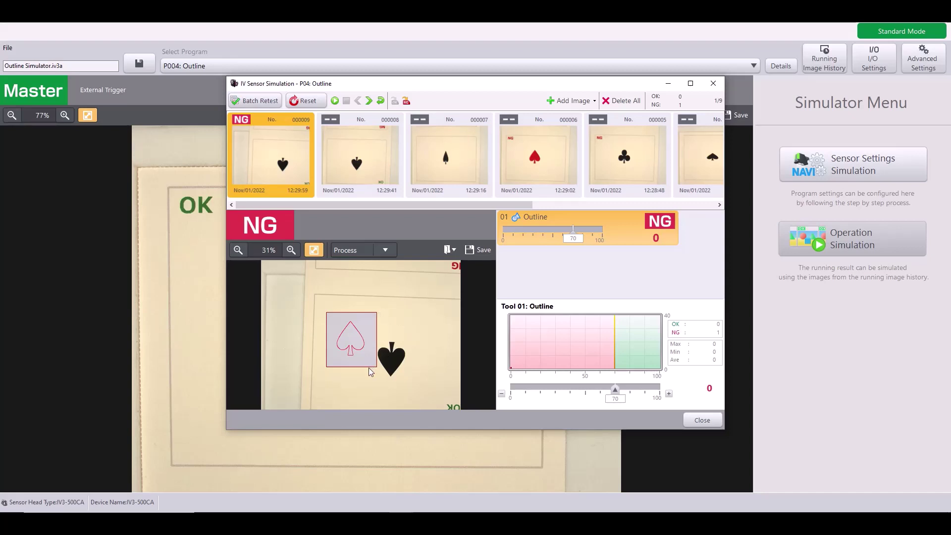
pyautogui.click(363, 155)
# Run the Outline tool on images 000007, 000006, 000005, 000002, 000004 and the club card
pyautogui.click(450, 147)
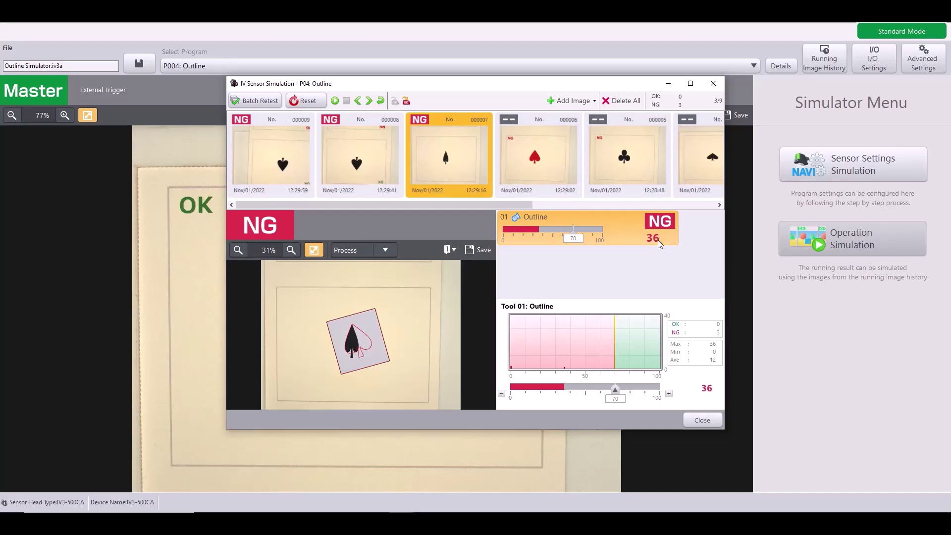
pyautogui.click(547, 163)
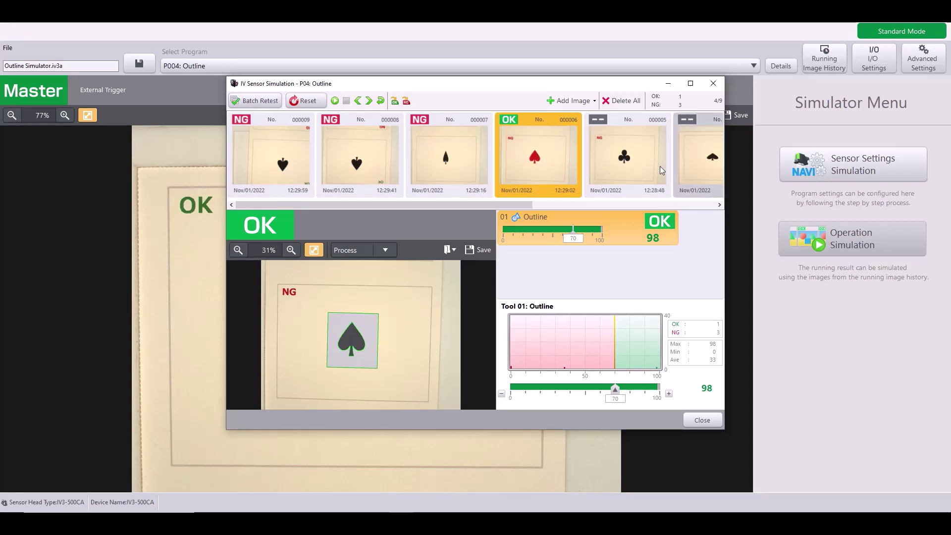
pyautogui.click(629, 161)
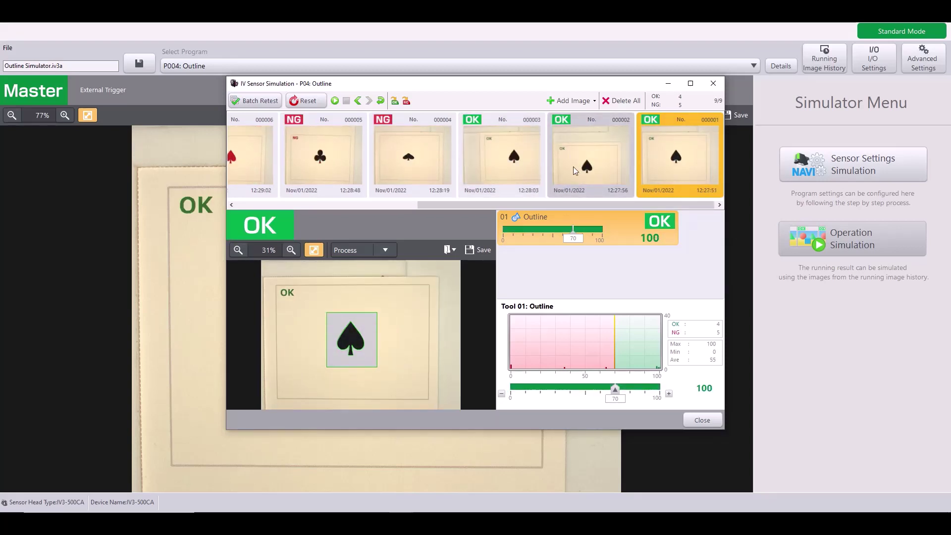
pyautogui.click(591, 149)
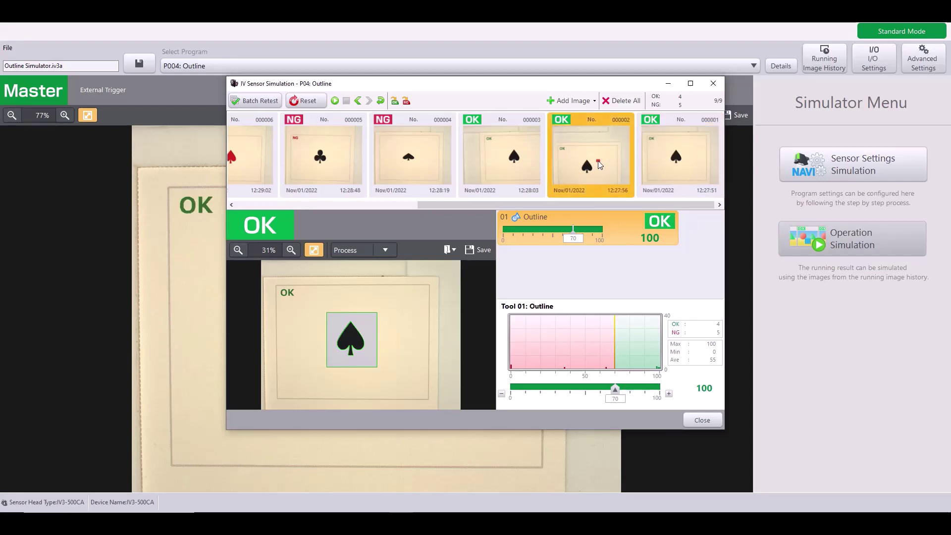
pyautogui.click(429, 170)
pyautogui.click(341, 161)
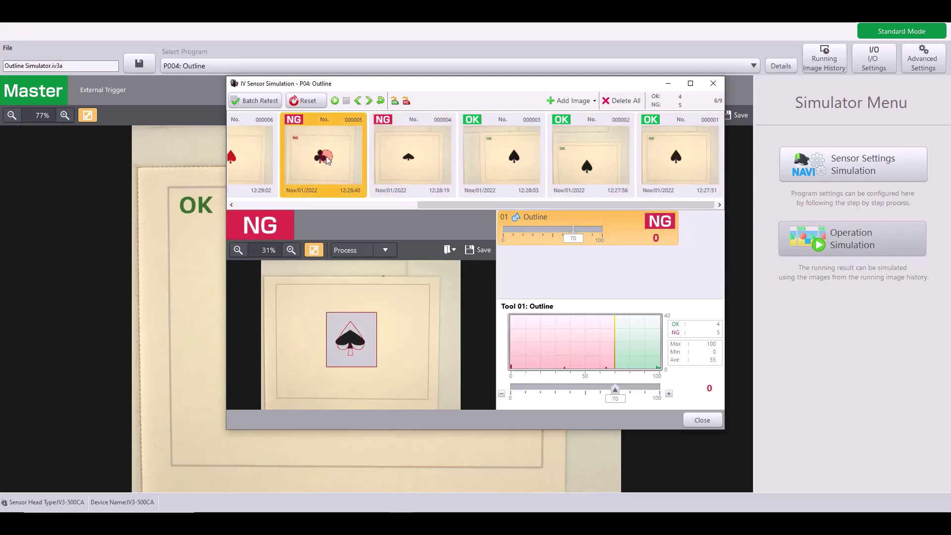
# Close the simulation and reopen the Outline tool for editing at step 3 Tool Settings
pyautogui.click(720, 421)
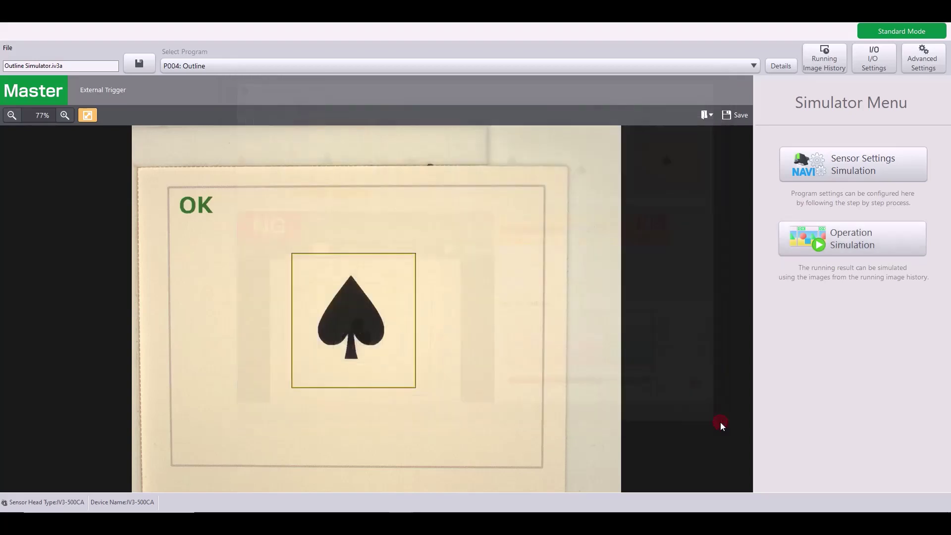
pyautogui.click(856, 173)
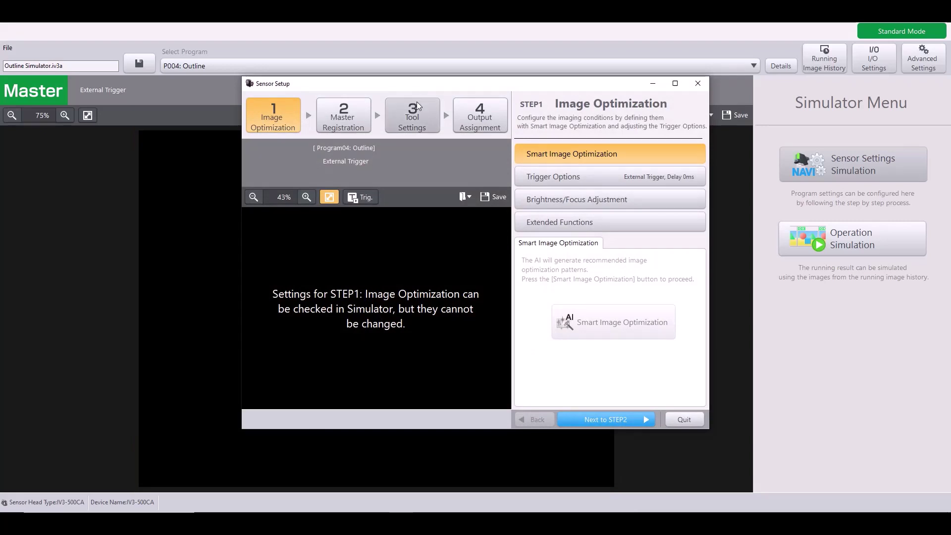
pyautogui.click(417, 102)
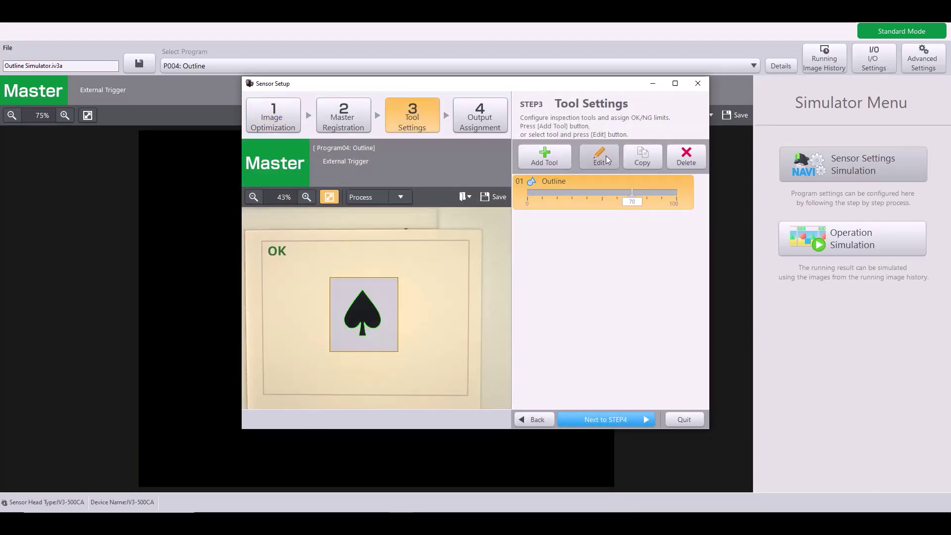
pyautogui.click(606, 155)
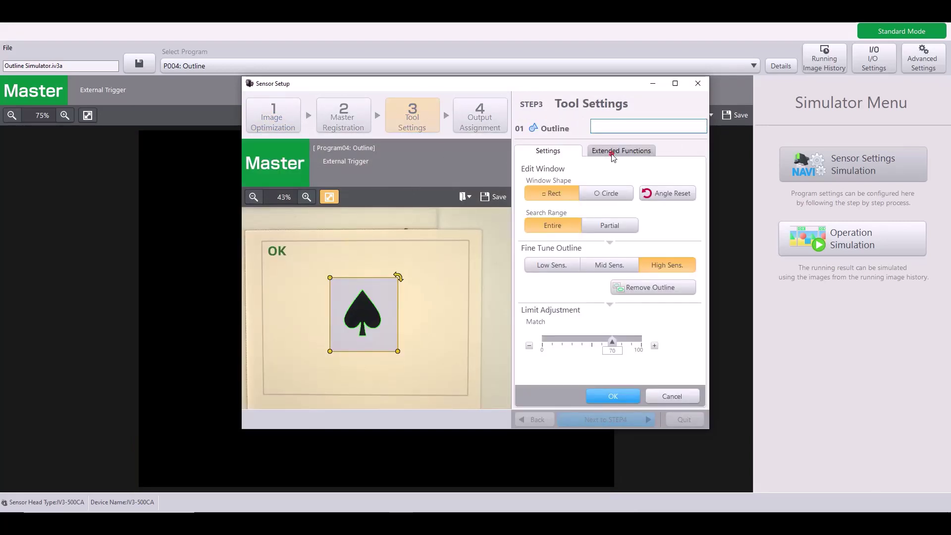
# Set Extended Functions Rotation Range to 180, then complete the setup and save the program
pyautogui.click(616, 155)
pyautogui.doubleClick(643, 194)
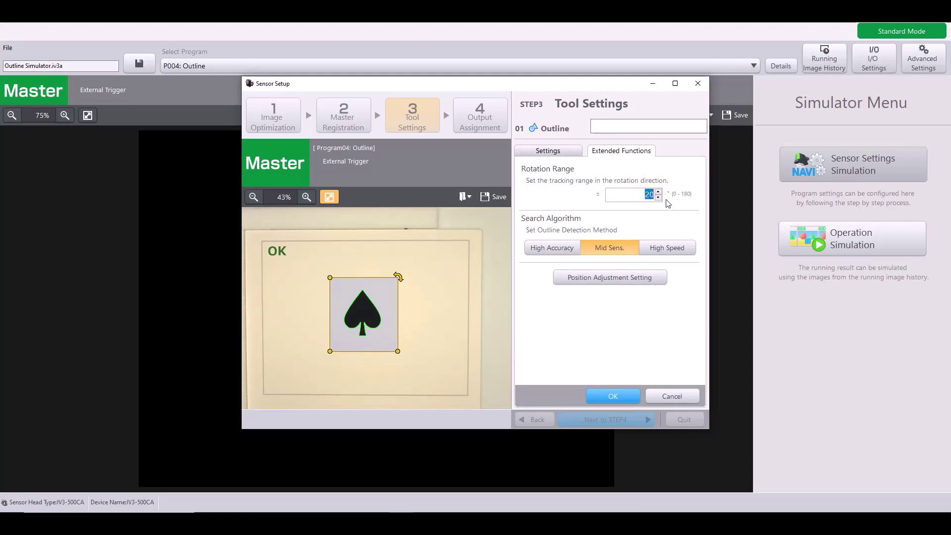
pyautogui.write('180')
pyautogui.click(614, 395)
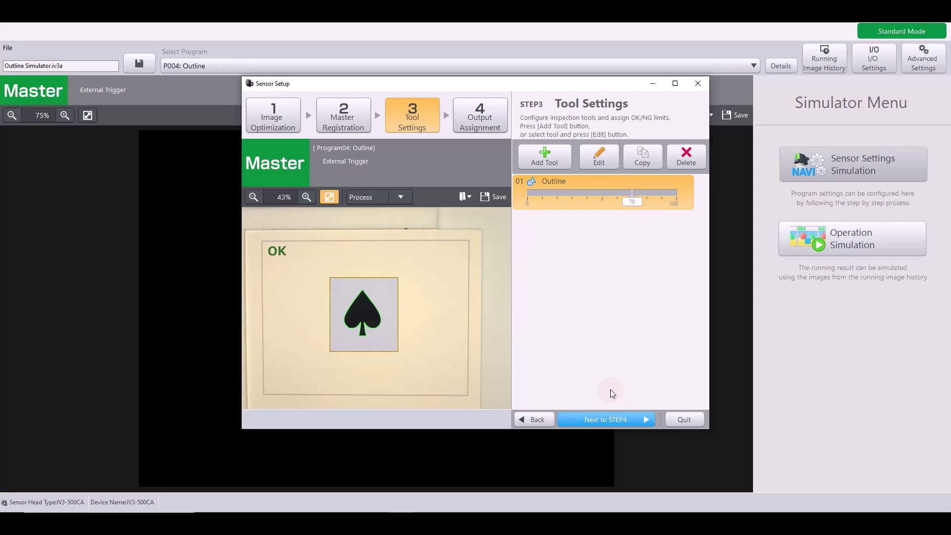
pyautogui.click(617, 424)
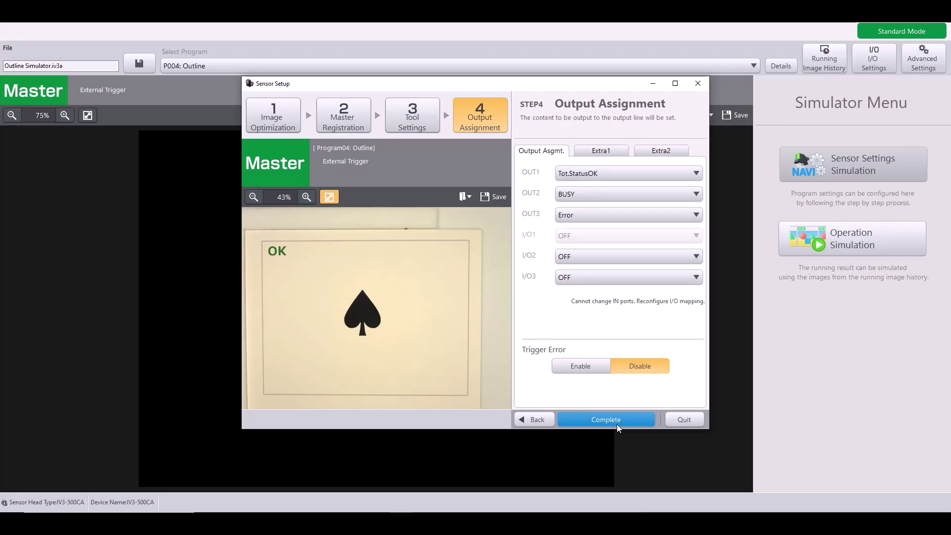
pyautogui.click(617, 423)
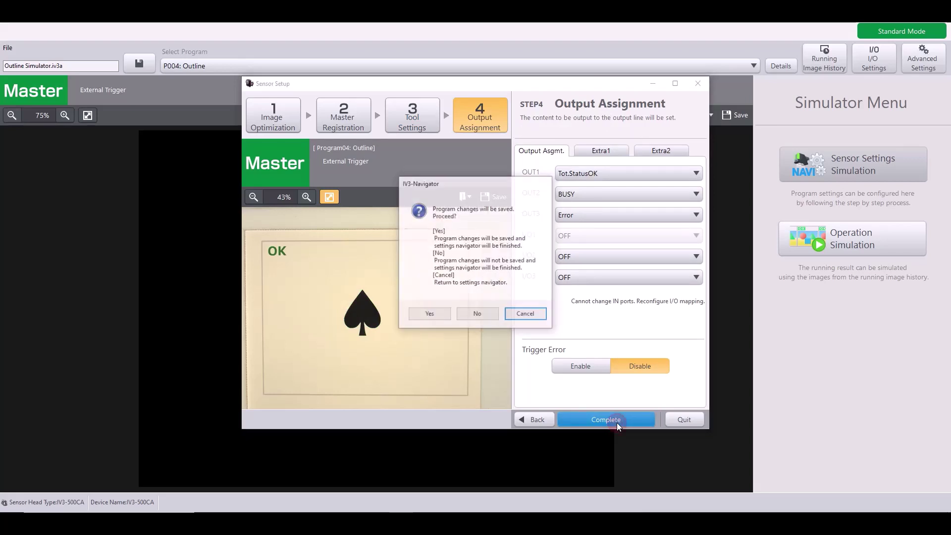
pyautogui.click(441, 316)
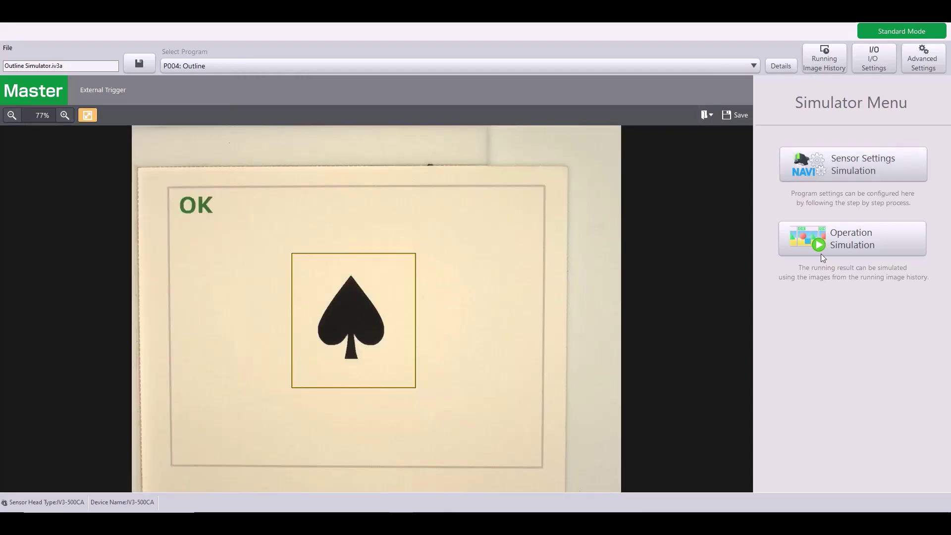
# Reopen Operation Simulation and compare the results for spade images 000009 and 000008
pyautogui.click(854, 241)
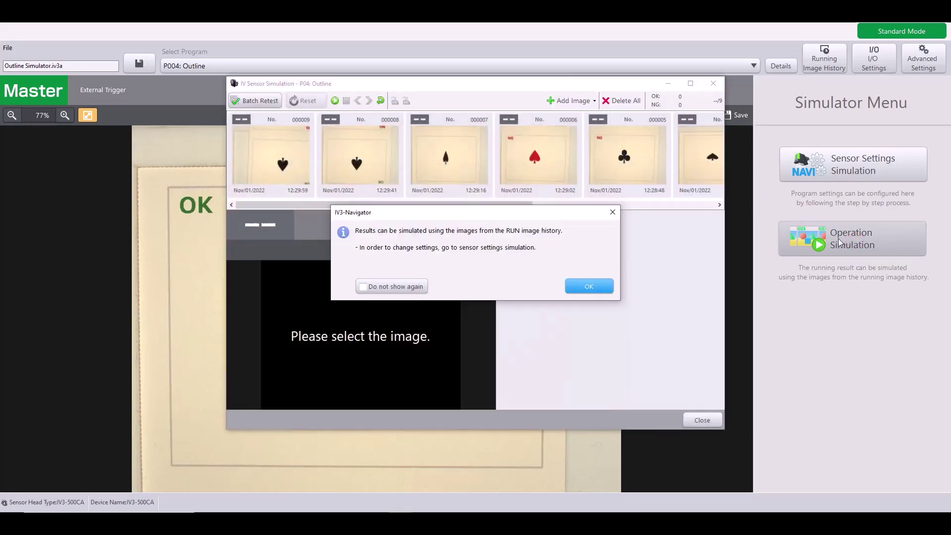
pyautogui.click(591, 281)
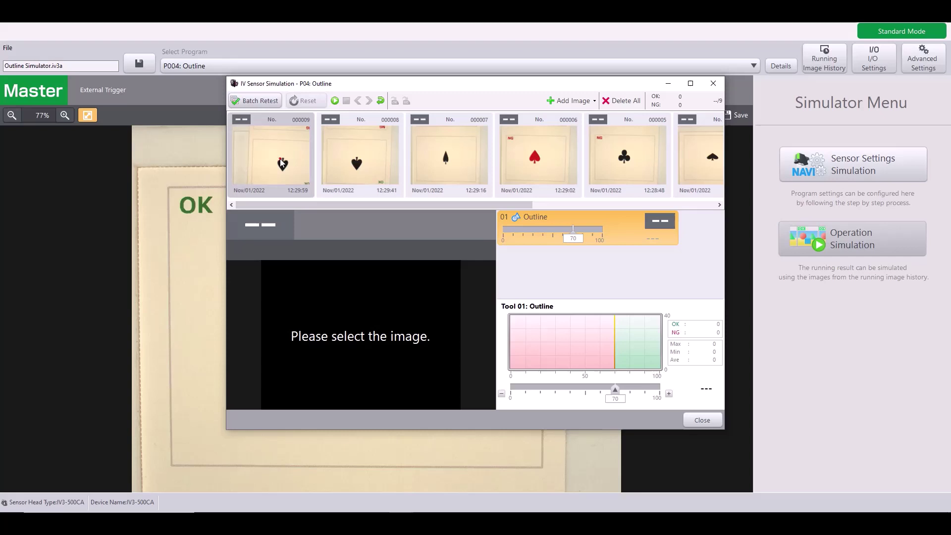
pyautogui.click(281, 159)
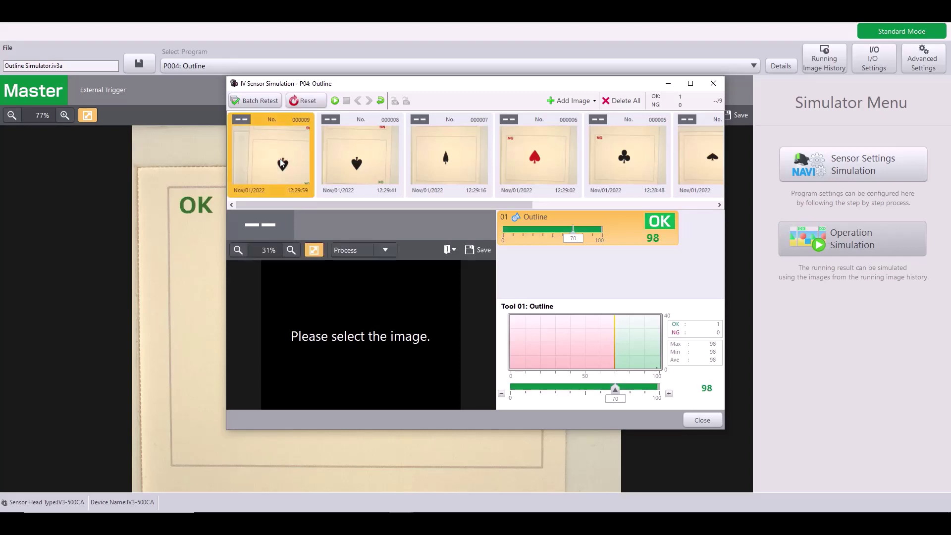
pyautogui.click(368, 160)
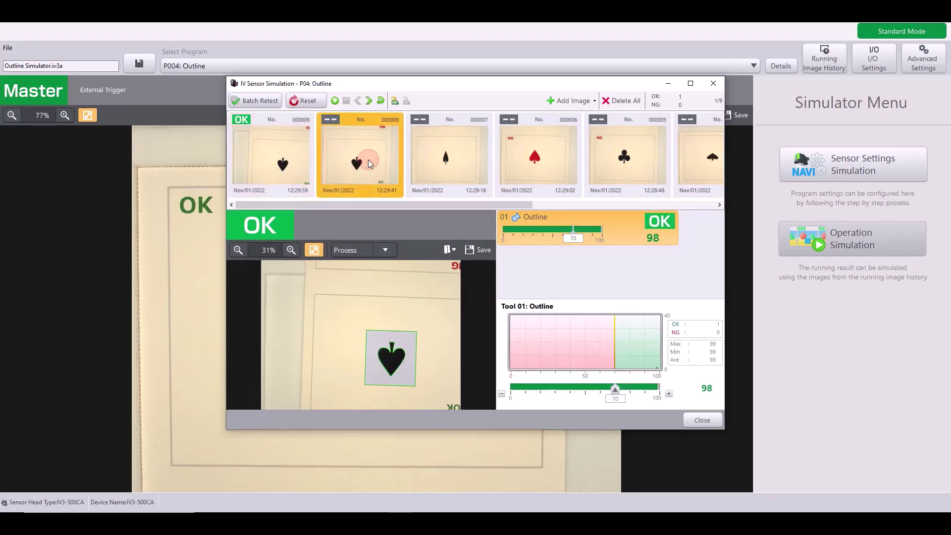
pyautogui.click(298, 173)
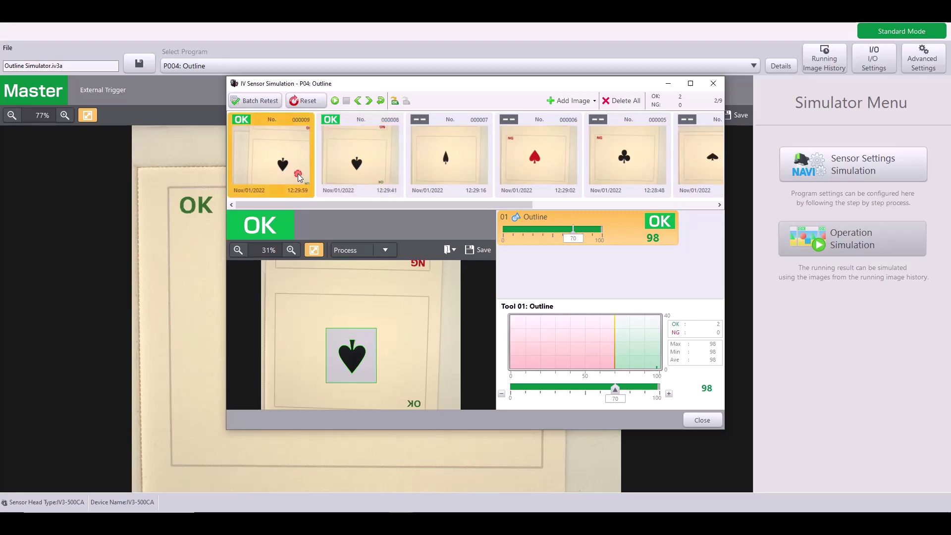
pyautogui.click(339, 160)
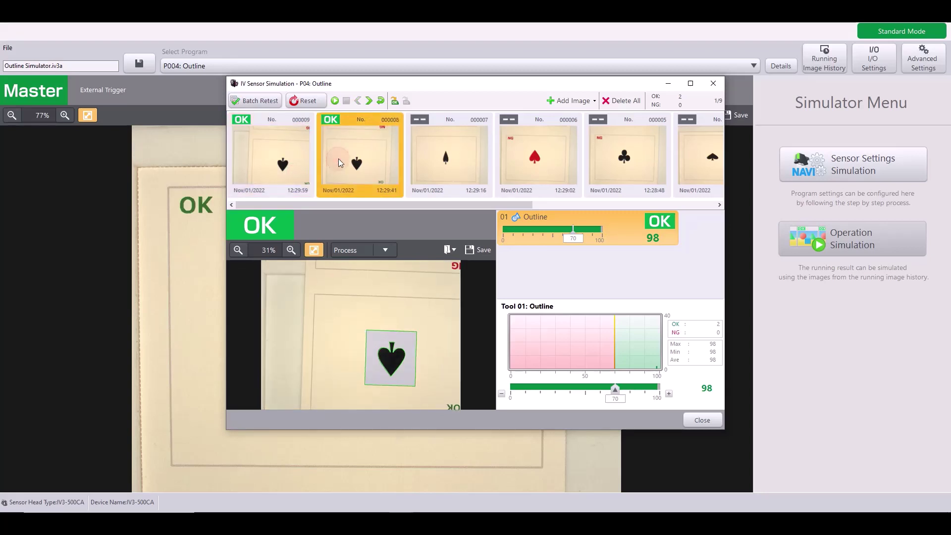
# Test the remaining card images 000007 through 000002 for OK/NG results
pyautogui.click(420, 147)
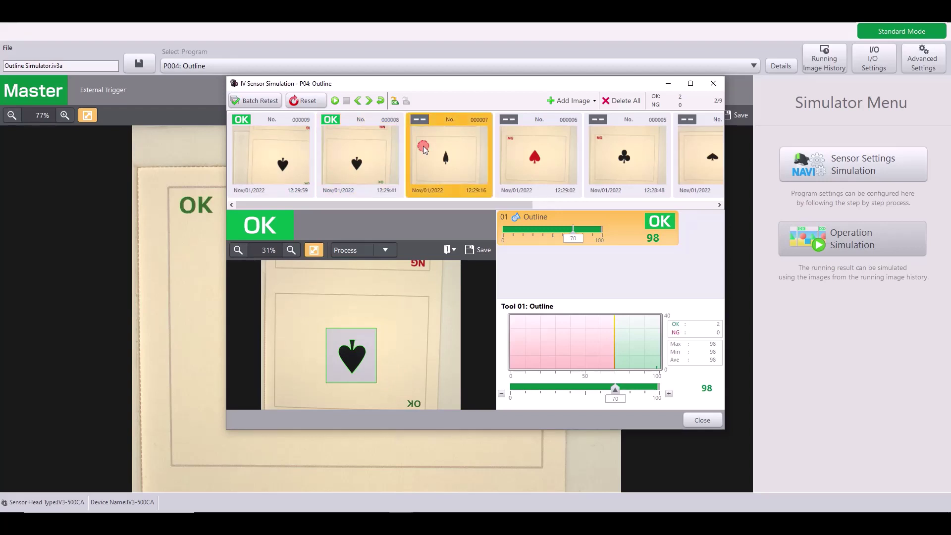
pyautogui.click(512, 166)
pyautogui.click(594, 162)
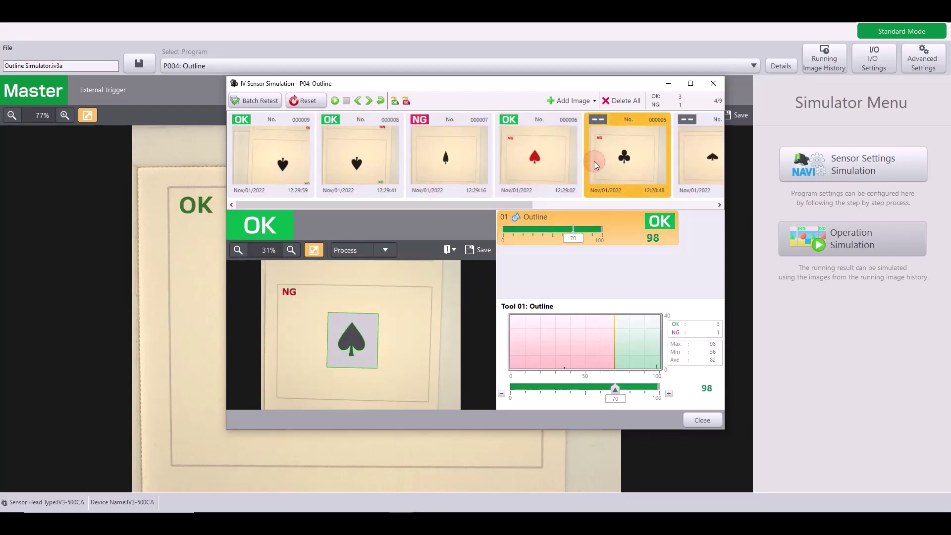
pyautogui.click(688, 151)
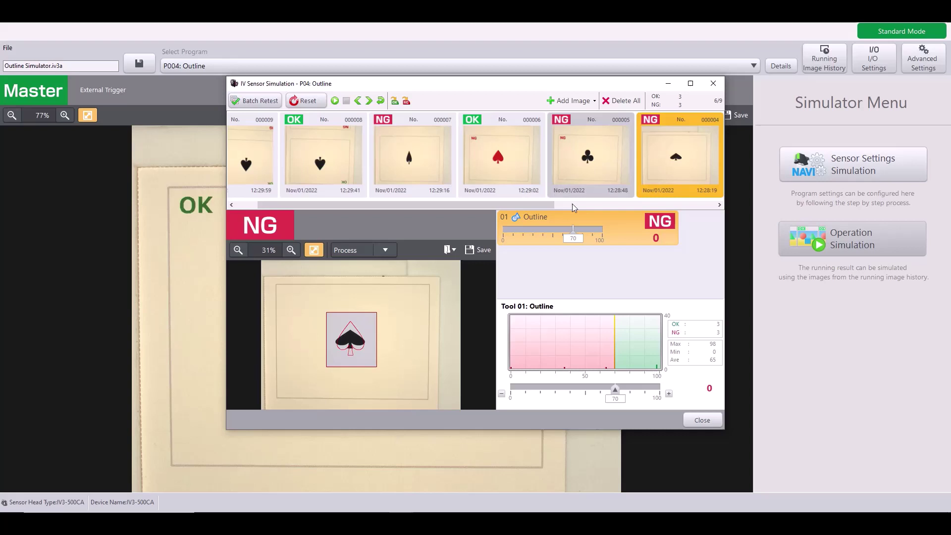
pyautogui.moveTo(535, 204); pyautogui.dragTo(658, 203)
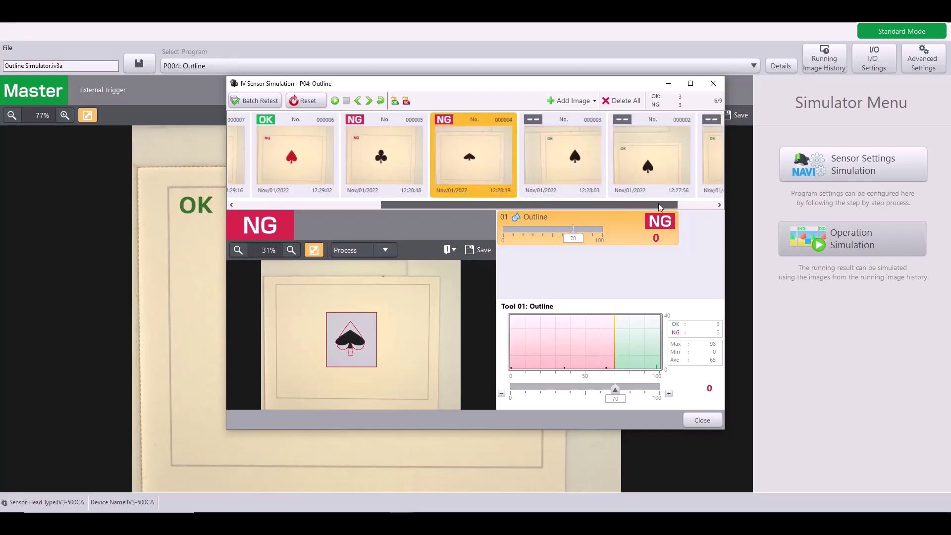
pyautogui.click(526, 152)
pyautogui.click(587, 149)
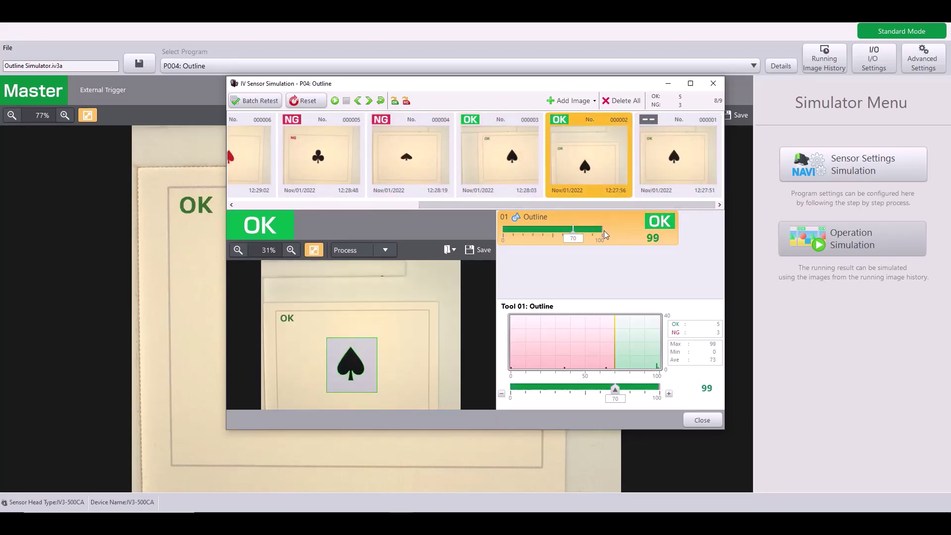
pyautogui.click(718, 422)
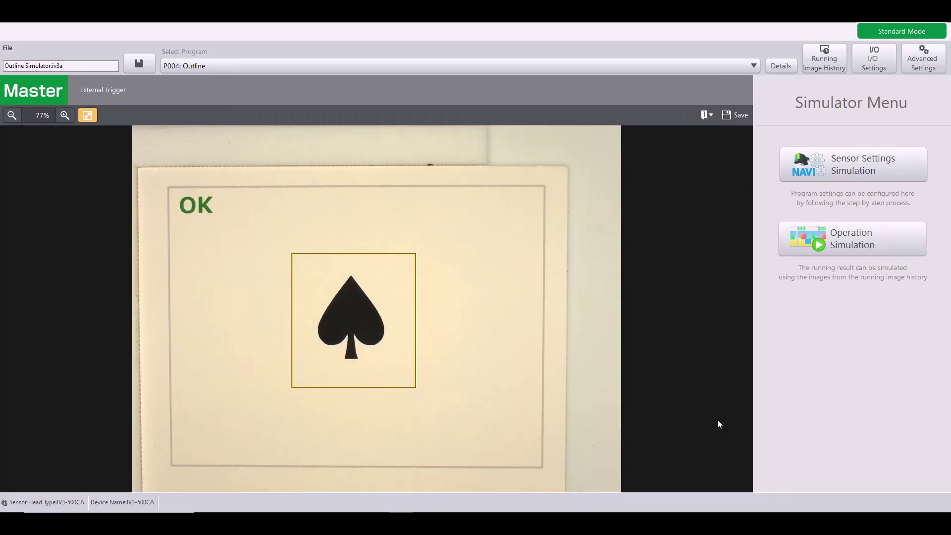